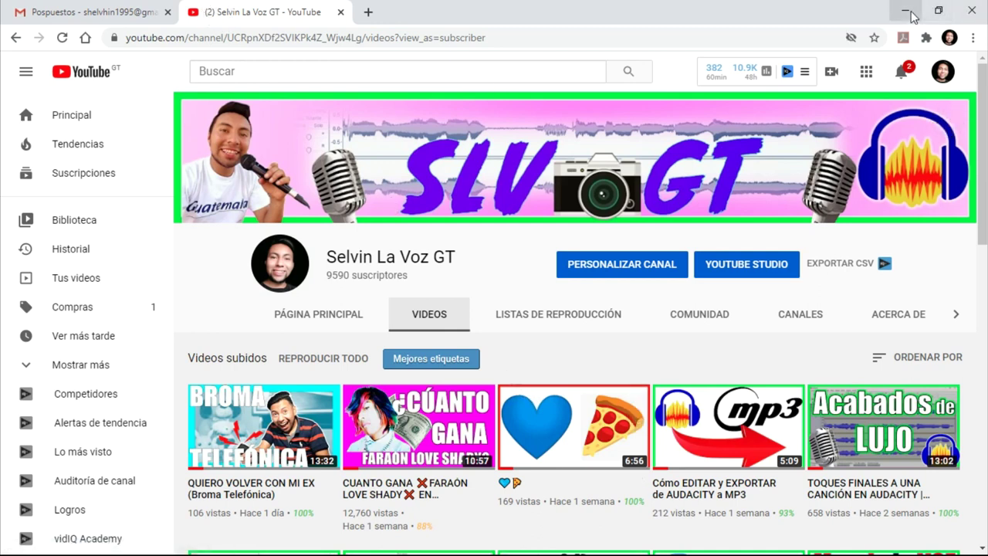
Switch to the HeyBabe project in Audacity and examine the instrumental and all the vocal tracks below it.
left_click(909, 13)
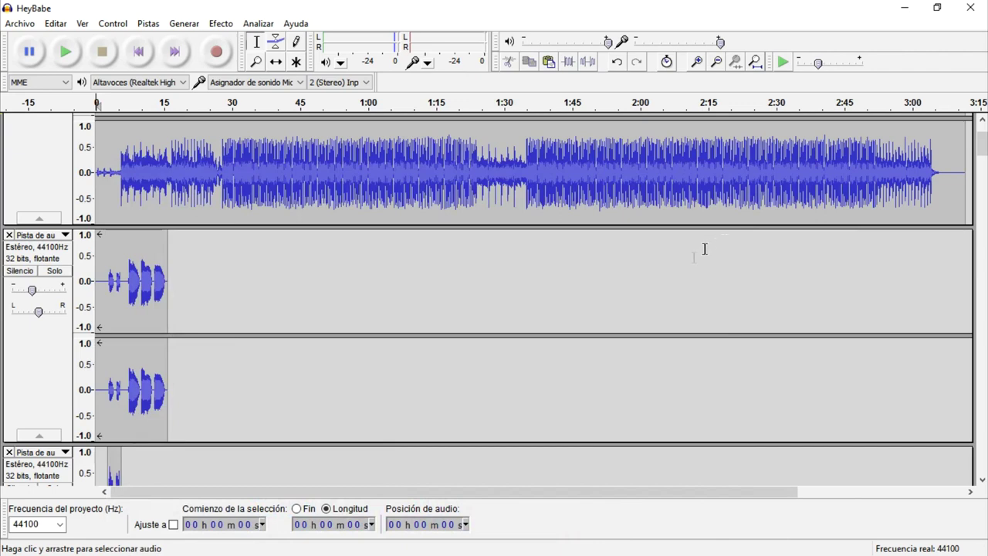
scroll(650, 288, "up", 3)
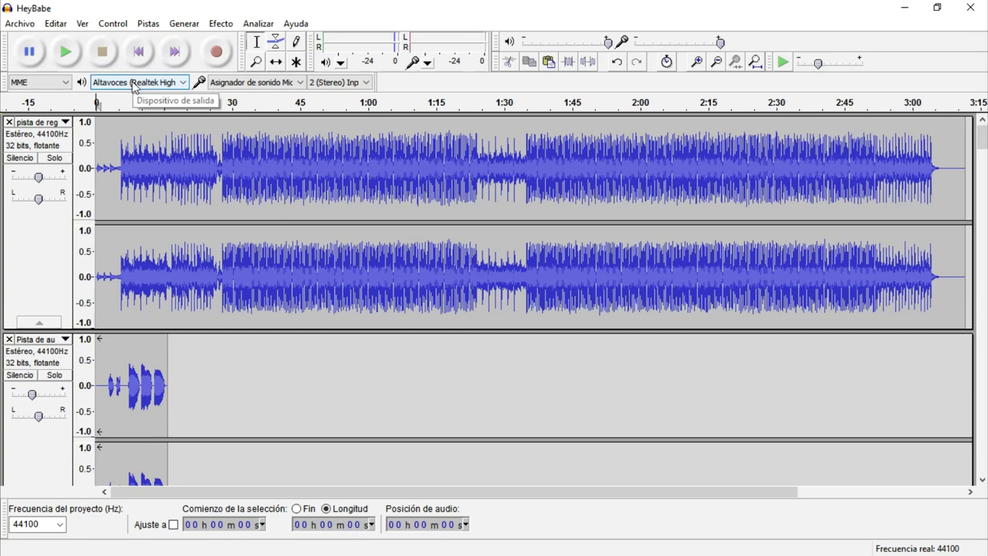
scroll(238, 330, "down", 6)
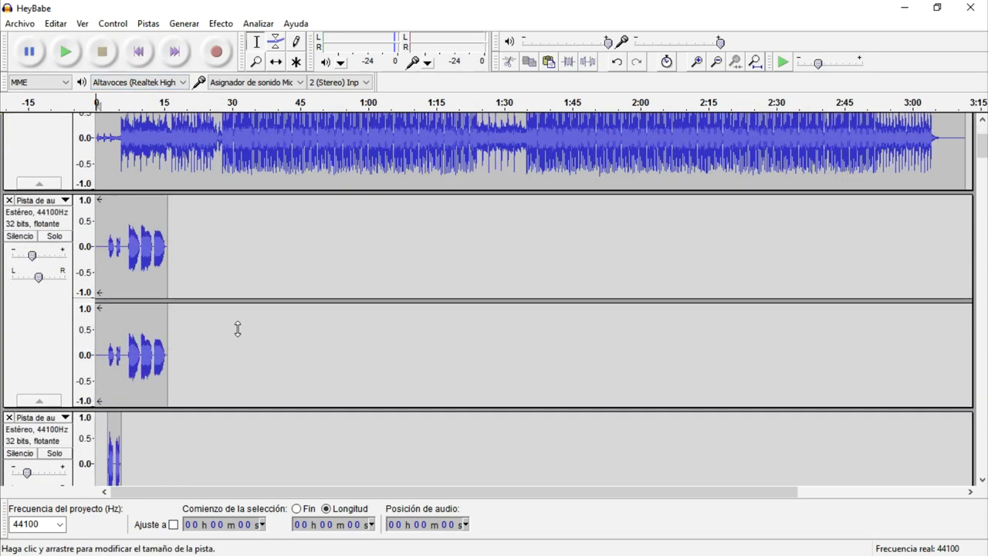
scroll(234, 328, "down", 10)
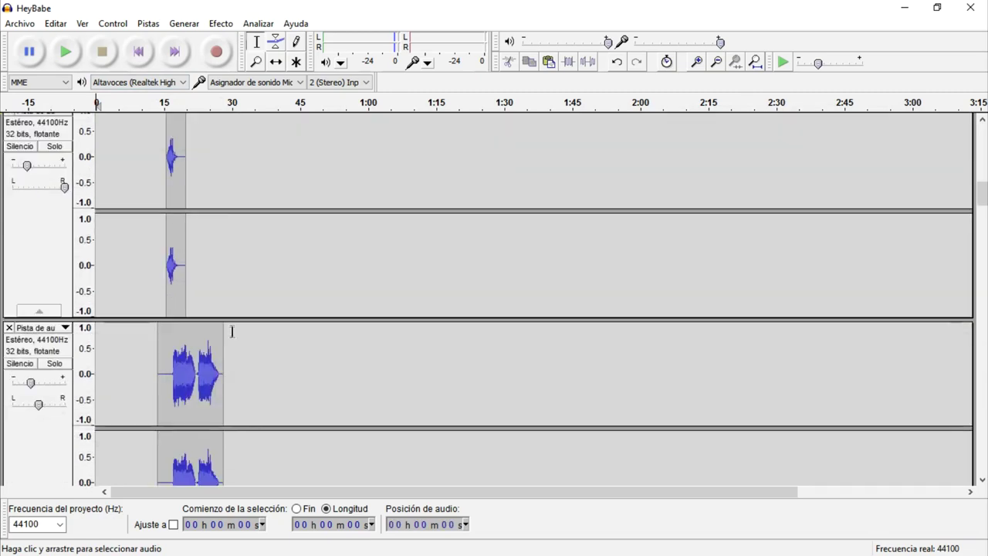
scroll(525, 347, "down", 10)
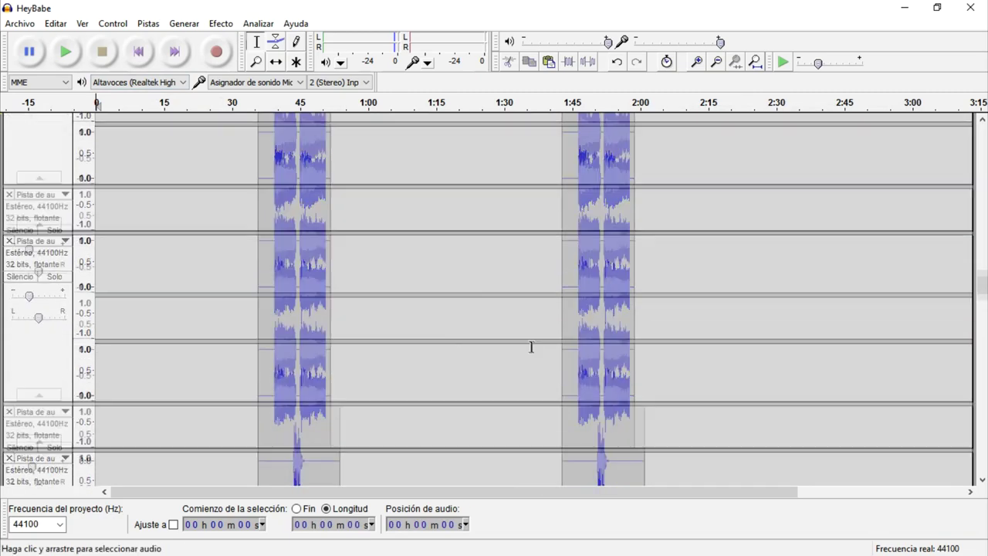
scroll(699, 344, "down", 6)
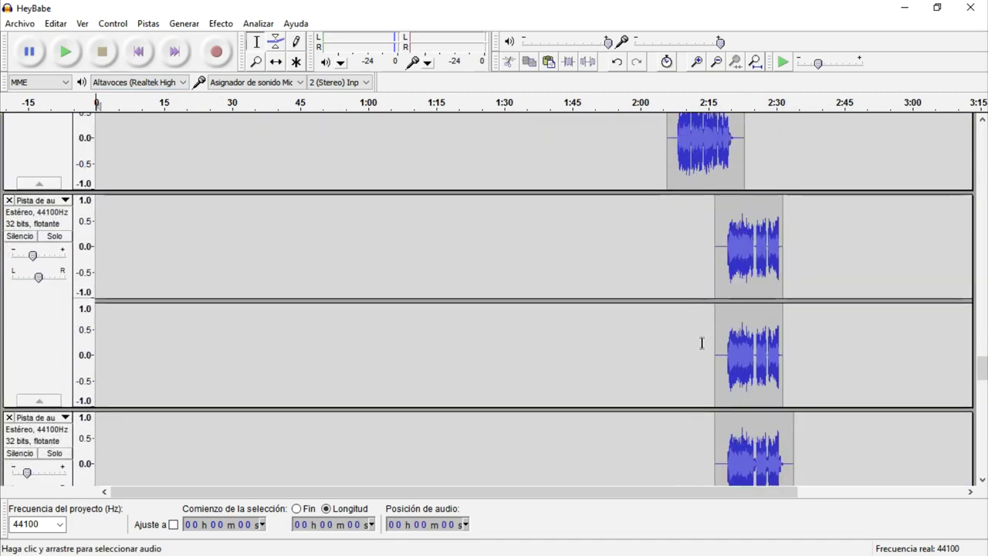
scroll(739, 330, "down", 3)
scroll(739, 329, "up", 5)
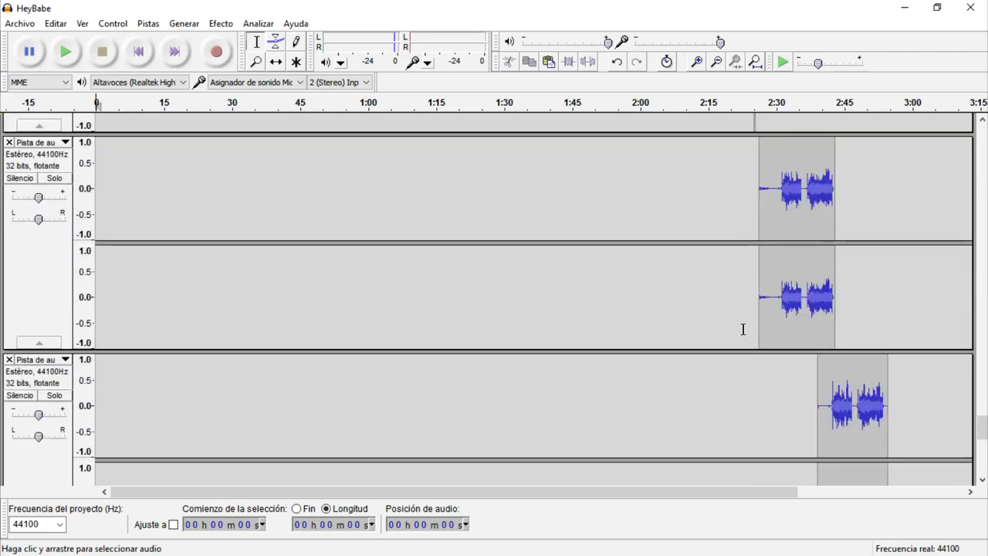
left_click_drag(982, 389, 982, 138)
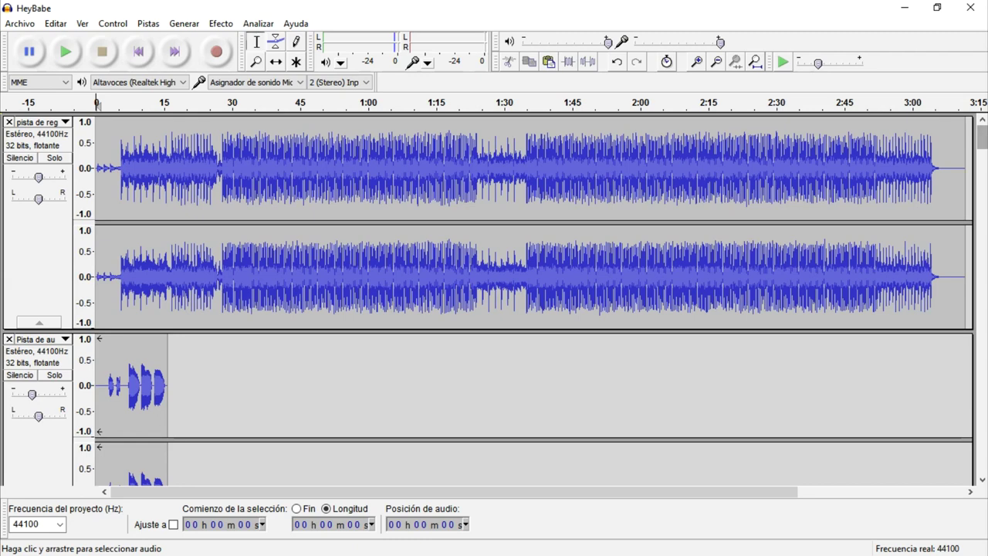
Play the opening seconds of the full song from the start of the project, then stop playback.
left_click(142, 60)
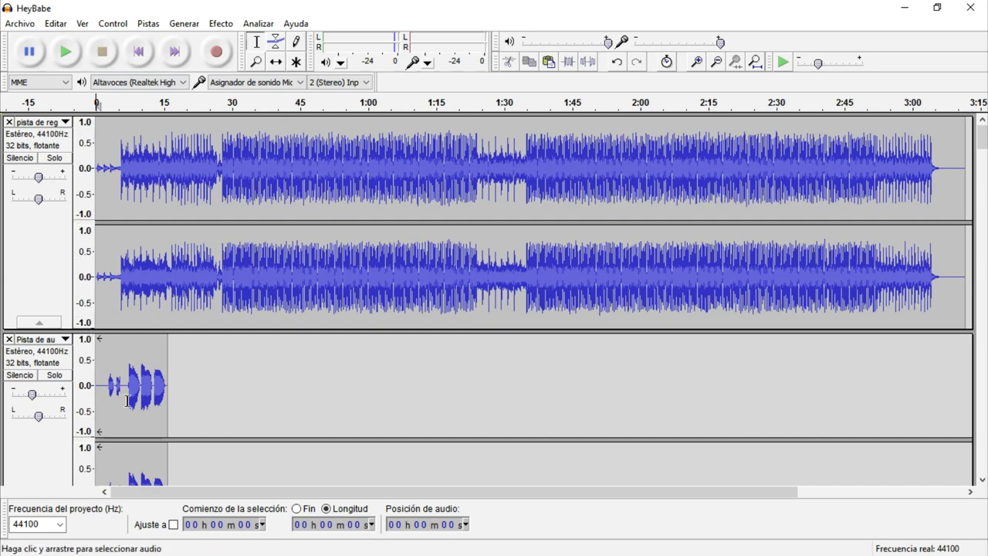
left_click(121, 193)
left_click(133, 59)
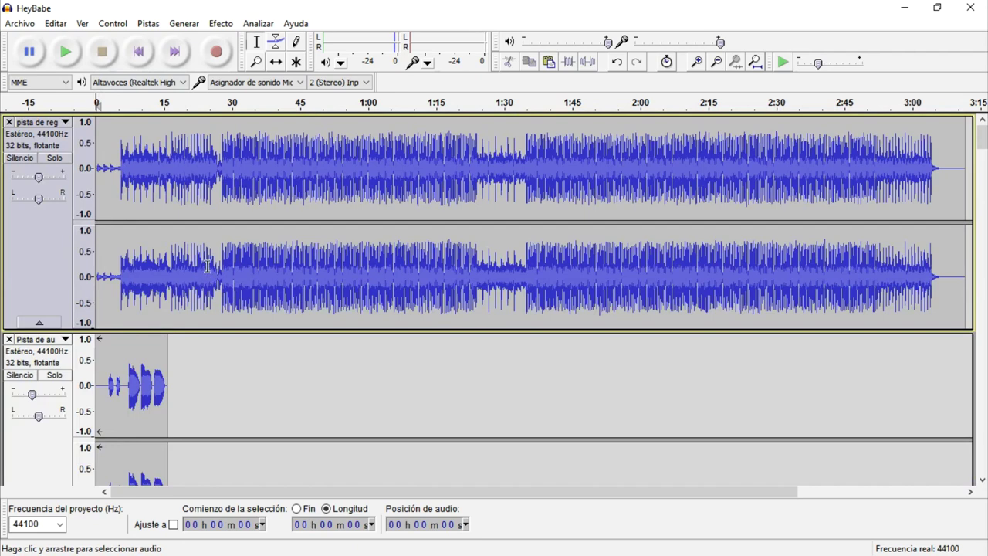
key("space")
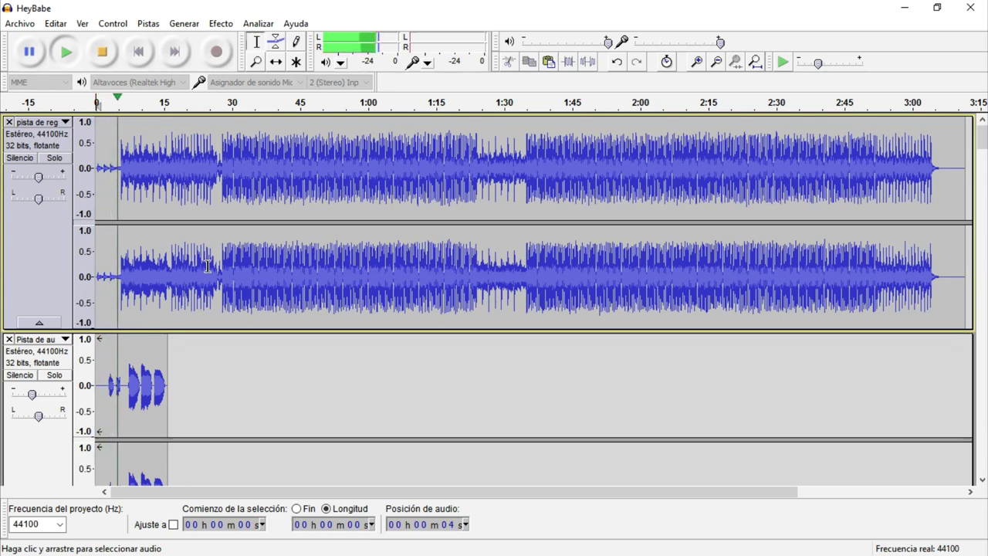
left_click(99, 60)
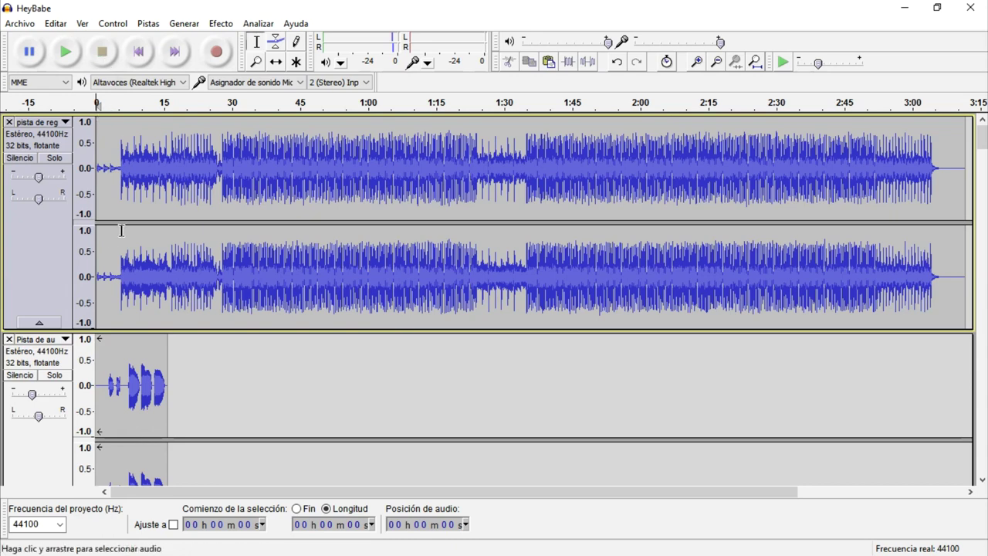
Listen to the short second vocal track in solo from about 2 s, then turn its solo off.
scroll(145, 429, "down", 1)
left_click(148, 413)
scroll(149, 370, "down", 3)
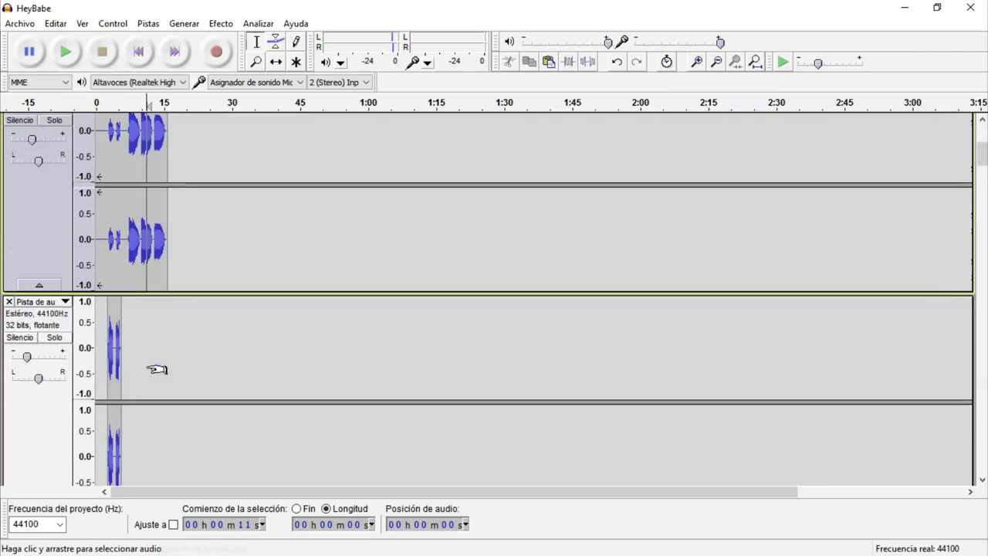
left_click(108, 347)
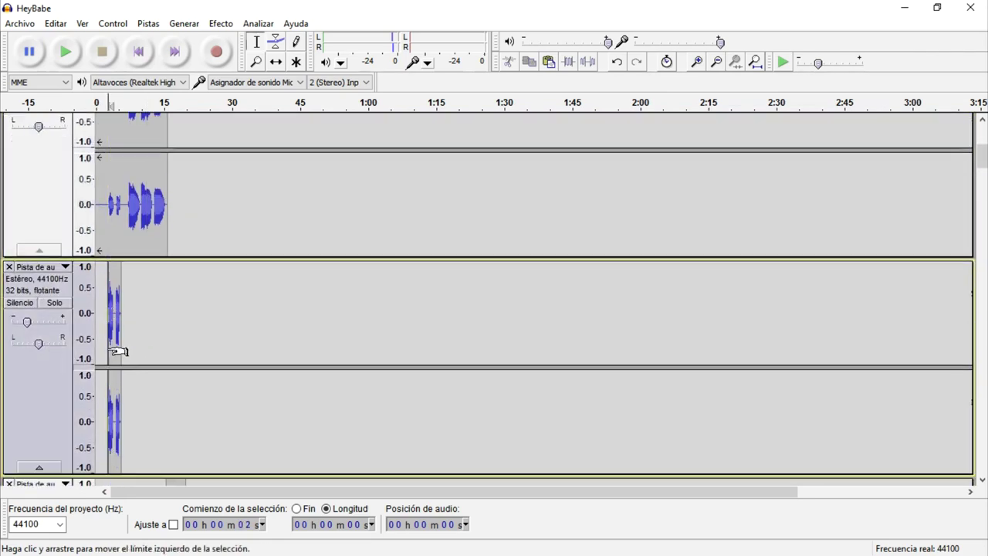
left_click(47, 304)
key("space")
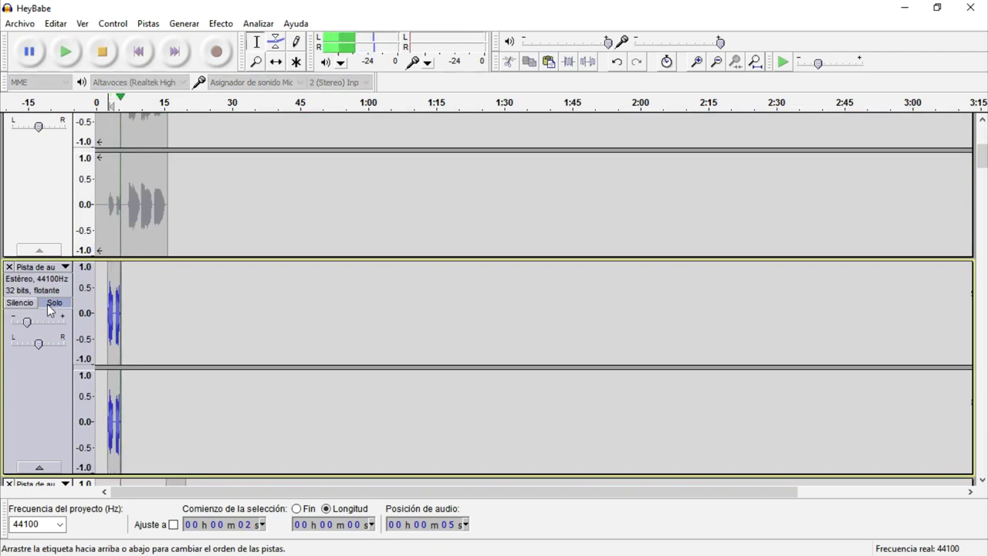
left_click(47, 302)
key("space")
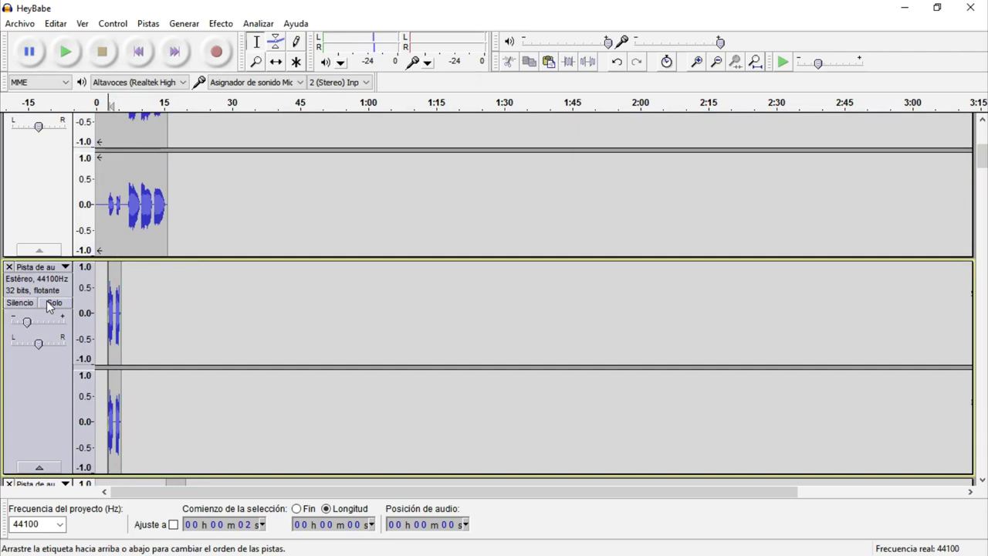
left_click(122, 240)
left_click(151, 52)
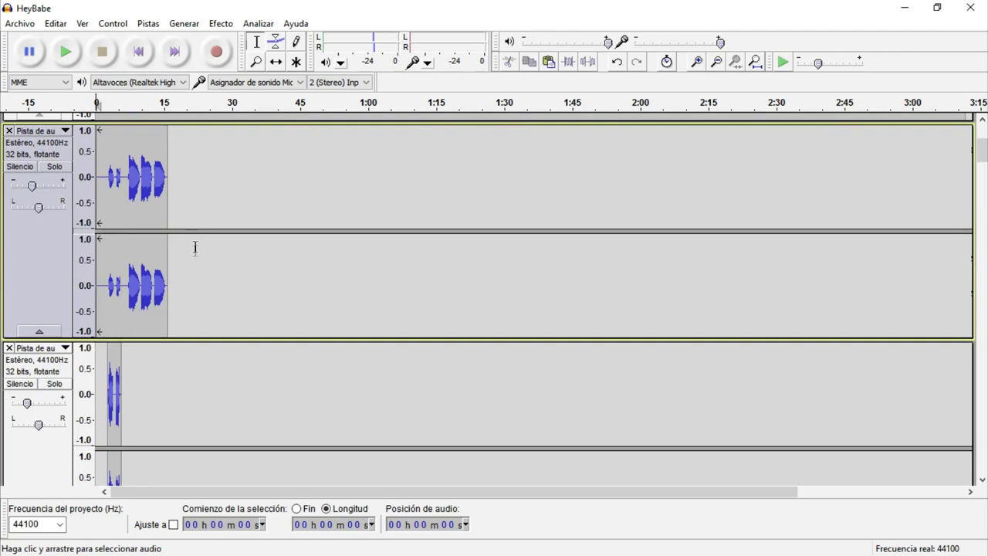
scroll(194, 259, "down", 5)
scroll(195, 259, "up", 9)
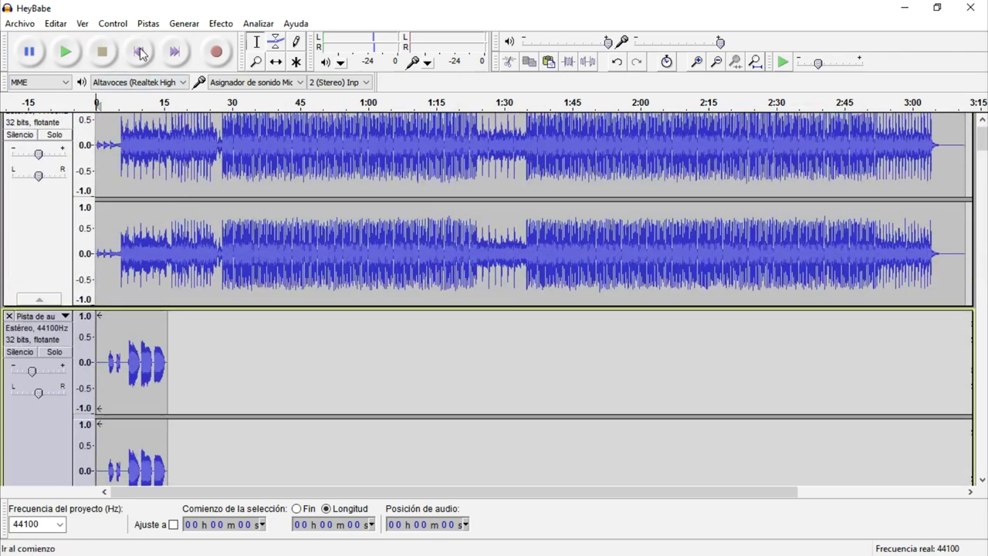
Select the first 15 seconds across the first two vocal tracks, starting from 0 s.
left_click(156, 386)
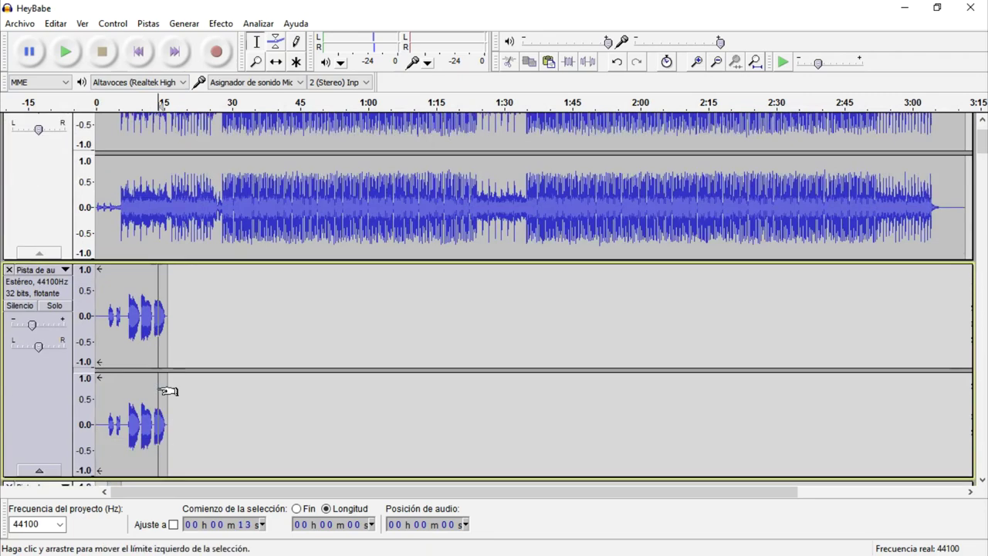
scroll(158, 386, "down", 3)
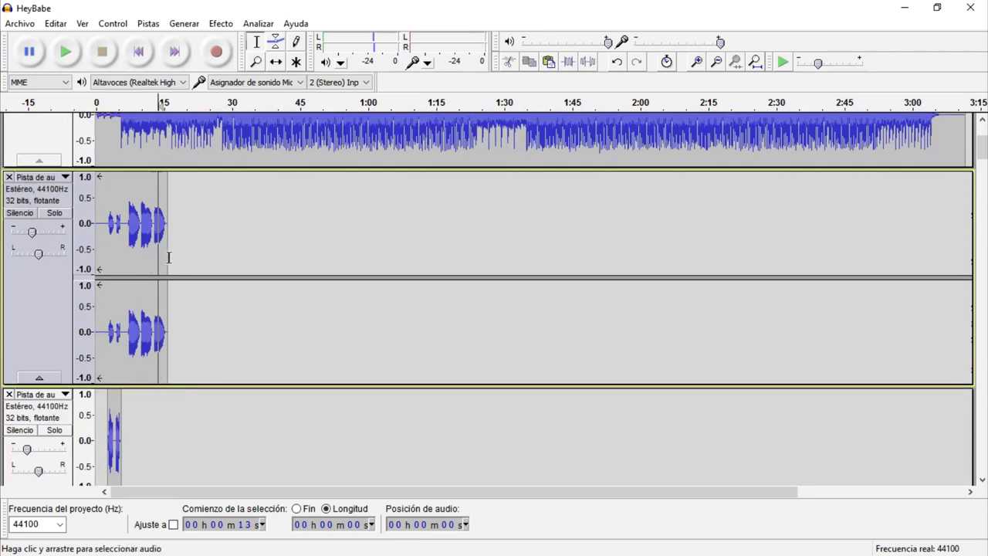
left_click_drag(168, 257, 85, 257)
scroll(85, 263, "down", 3)
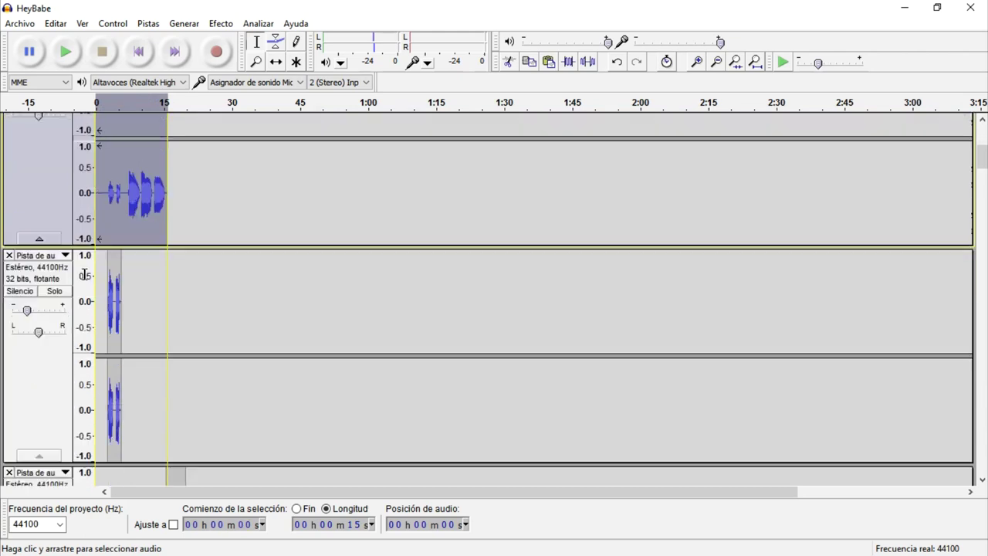
left_click(98, 305, "shift")
mouse_move(98, 312)
left_mouse_down()
mouse_move(123, 316)
mouse_move(94, 320)
left_mouse_up()
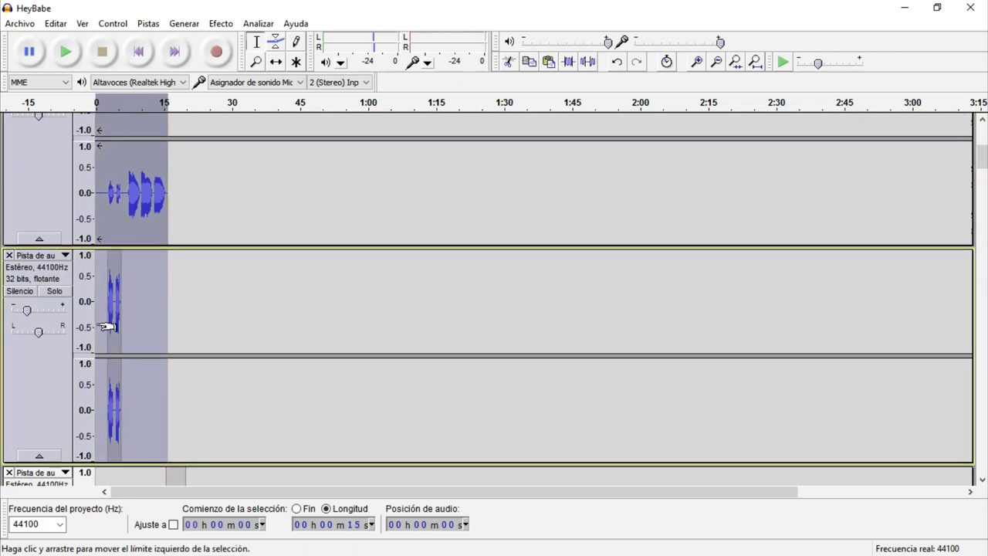
Export the selected audio as 1.mp3 in the Gm folder, overwriting the existing file and leaving the metadata empty.
left_click(25, 24)
left_click(77, 235)
left_click(108, 72)
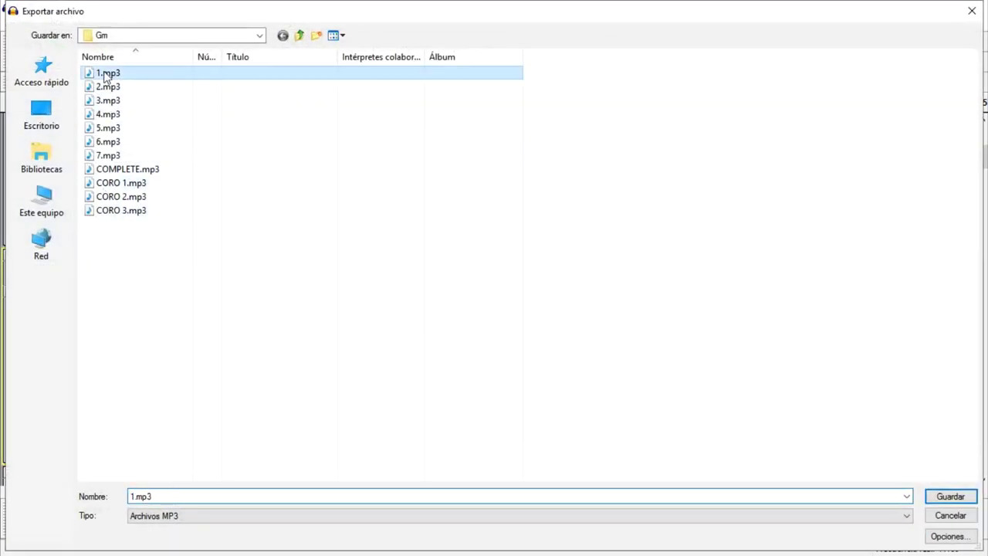
left_click(955, 497)
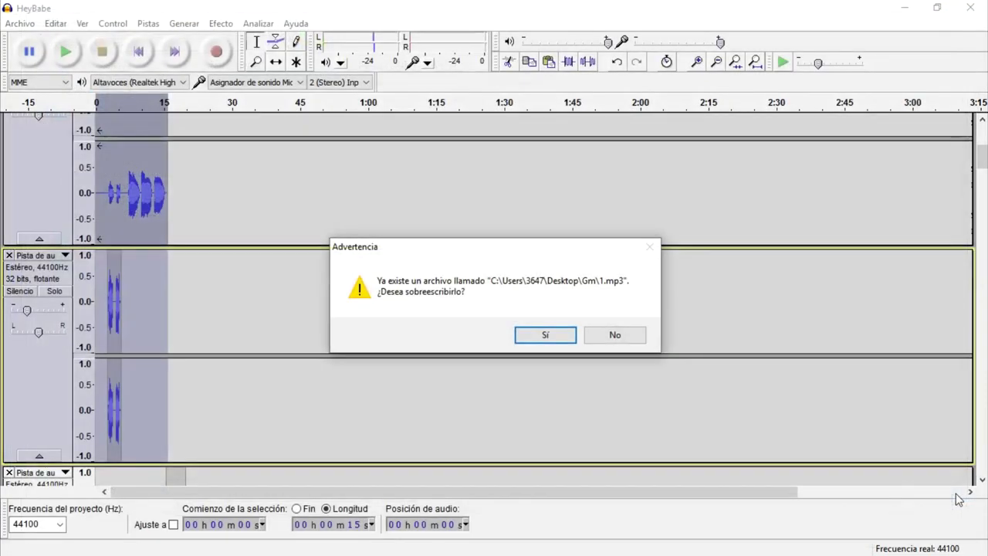
left_click(557, 337)
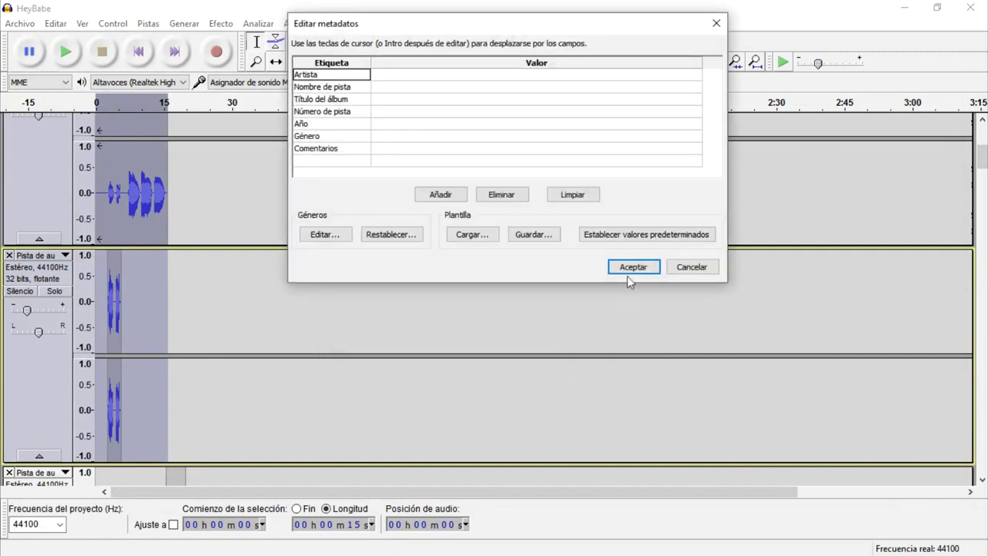
left_click(634, 269)
left_click(600, 308)
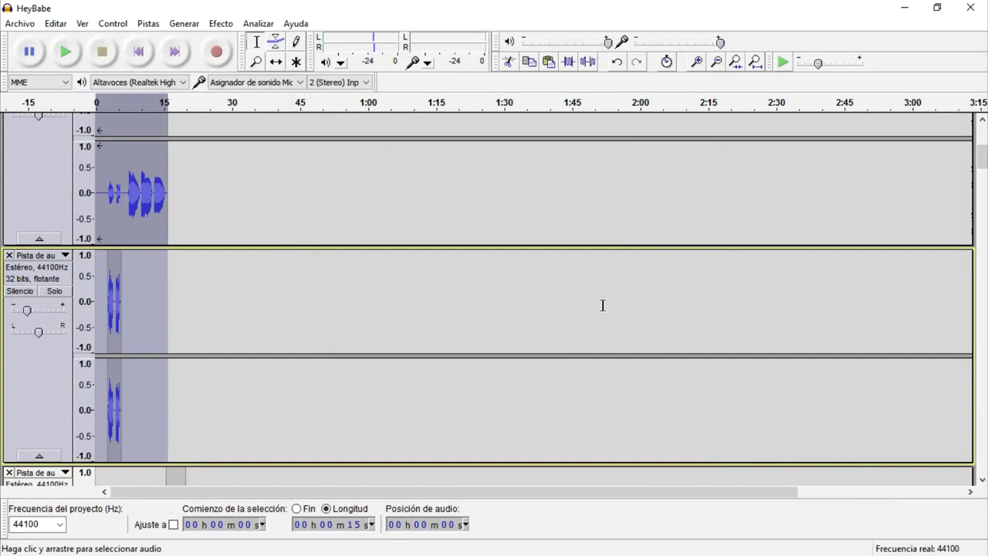
Play the project from the start of the left-panned vocal clip at about 15 s, then stop.
scroll(373, 310, "down", 3)
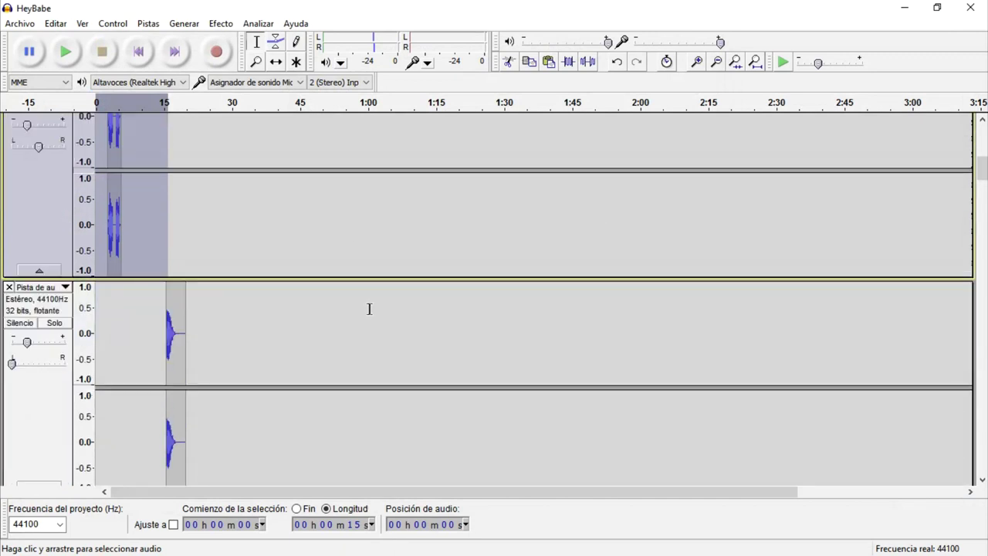
scroll(171, 325, "down", 1)
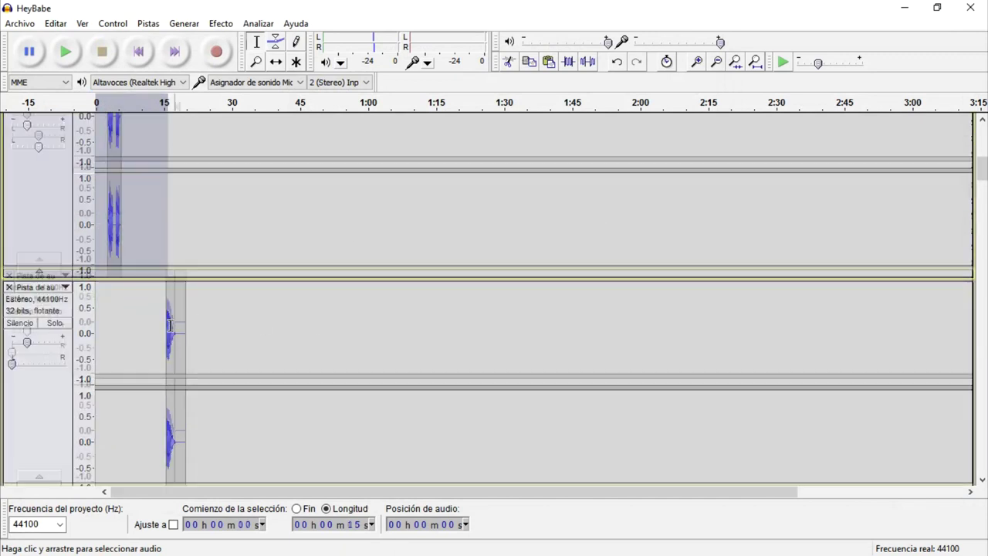
left_click(172, 325)
left_click_drag(164, 327, 177, 330)
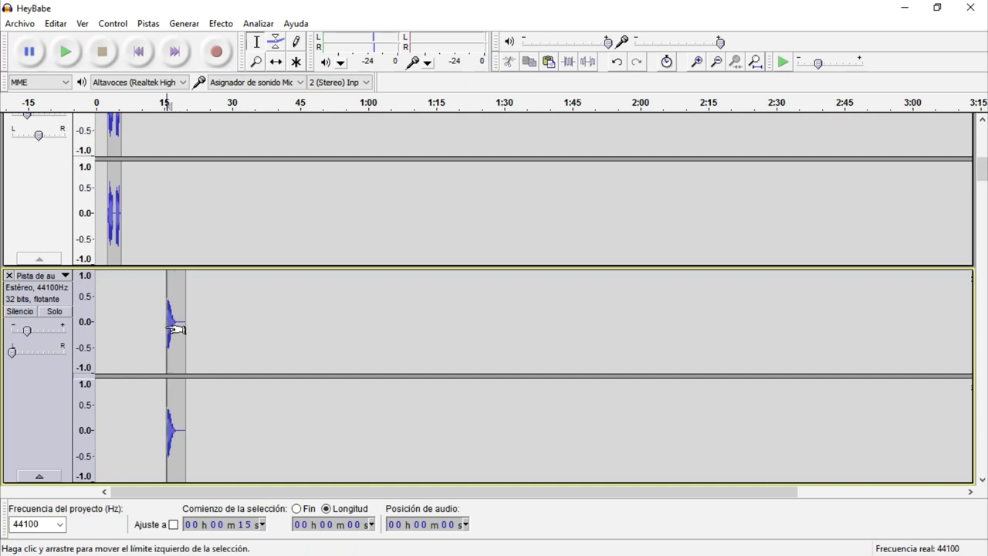
key("space")
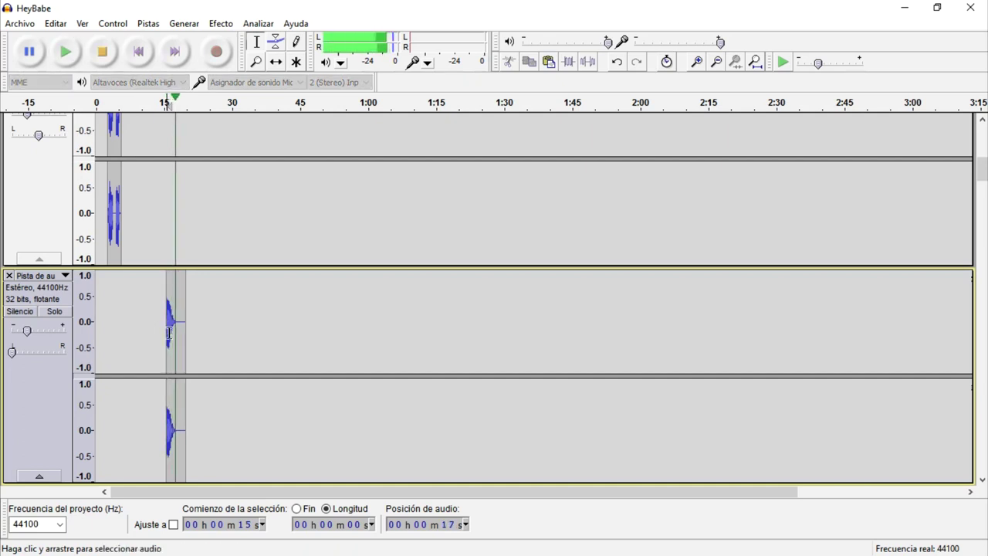
key("space")
Select the roughly 4-second vocal clips starting at 15 s on both the left-panned and right-panned tracks.
key("ctrl+d")
left_click_drag(170, 333, 186, 231)
scroll(64, 413, "down", 2)
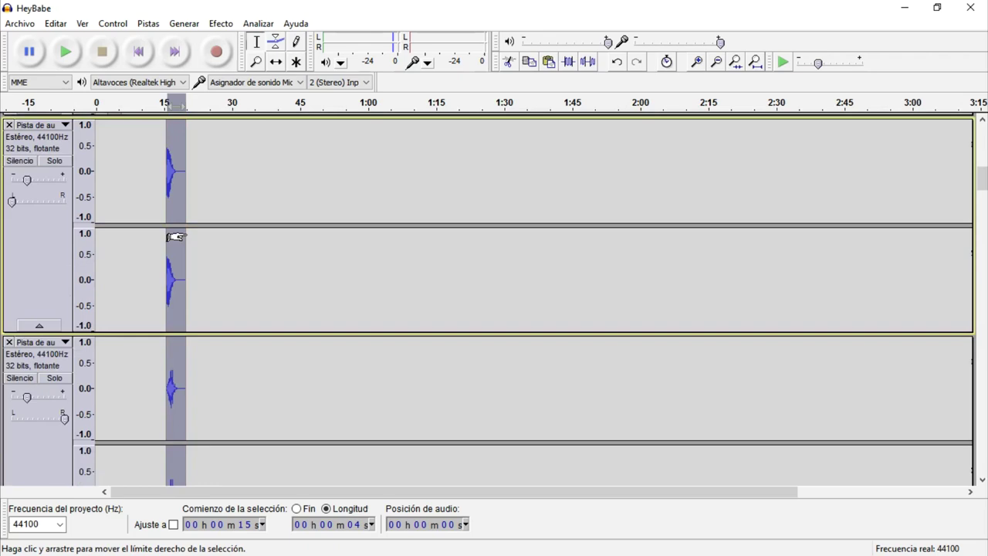
left_click(20, 23)
left_click(105, 234)
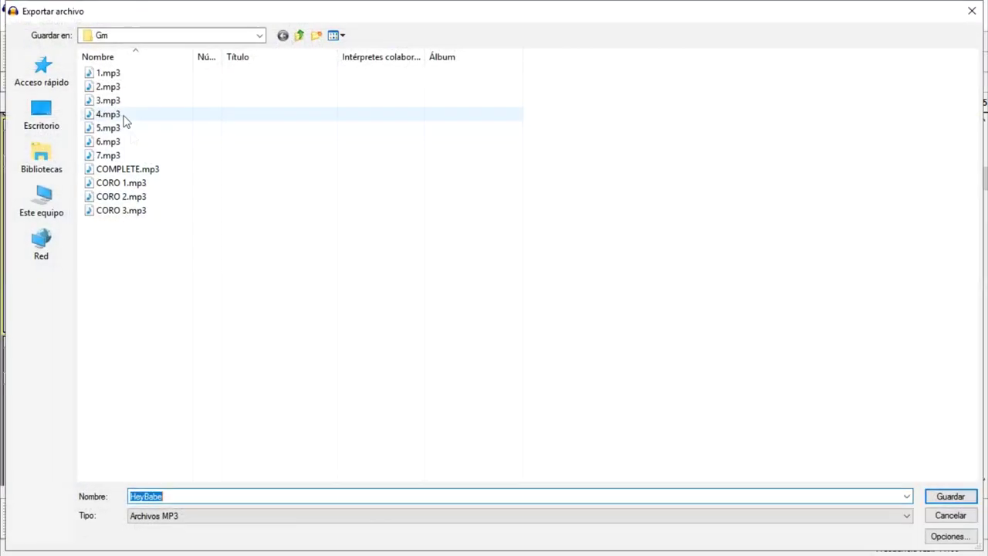
left_click(972, 11)
Select about 18 seconds starting at 13 s across the two vocal tracks below the left- and right-panned ones.
scroll(386, 319, "down", 4)
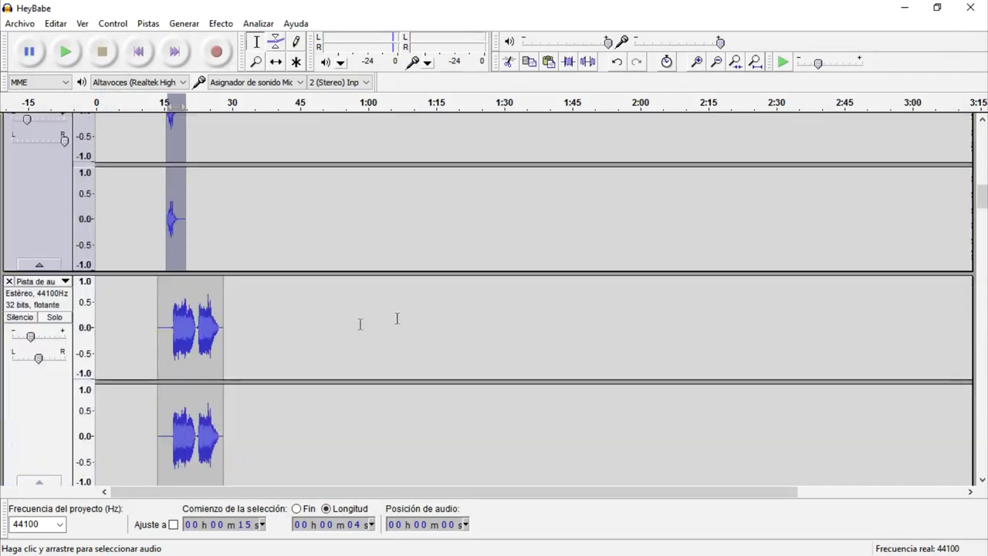
double_click(203, 333)
scroll(203, 334, "down", 1)
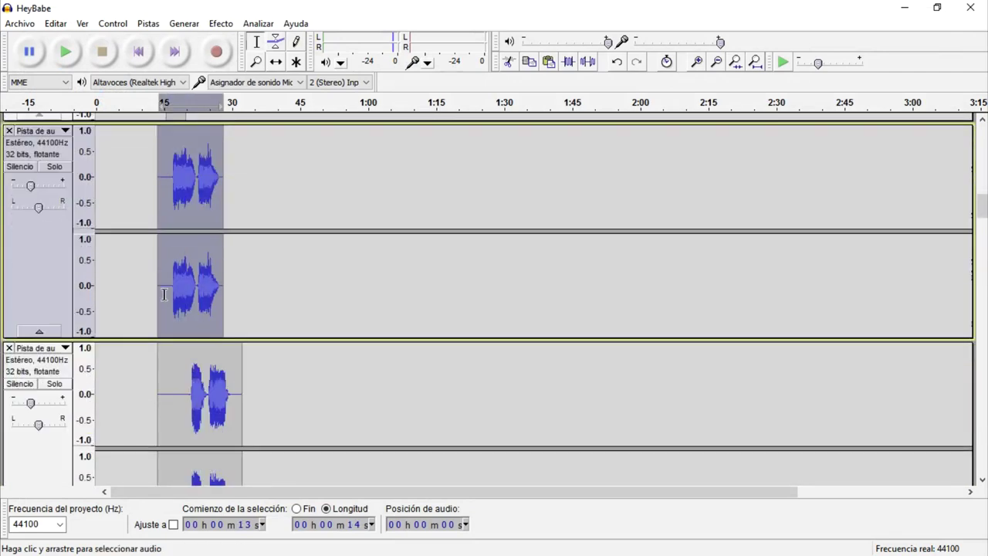
left_click_drag(162, 295, 242, 325)
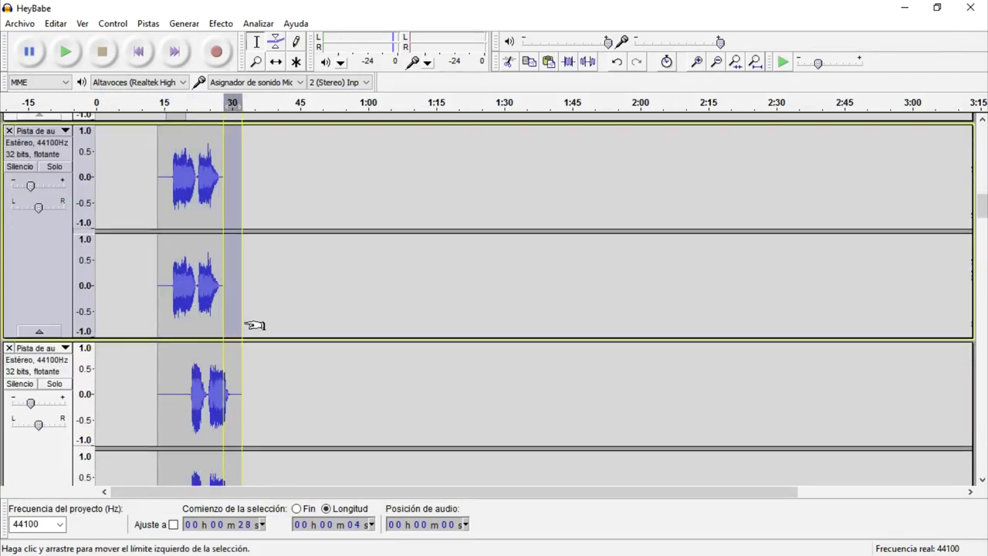
left_click_drag(158, 311, 242, 346)
scroll(229, 344, "down", 2)
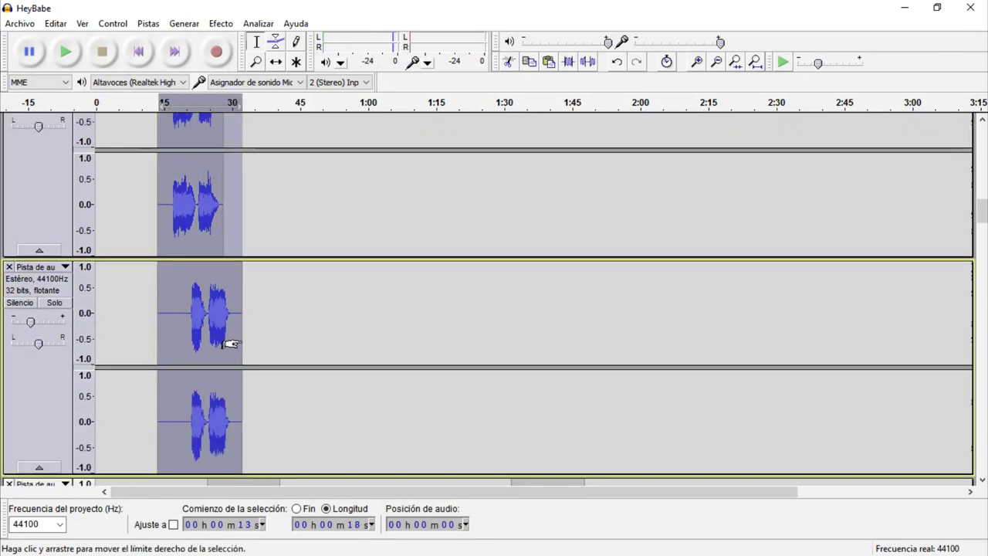
Play the first track with clips at about 25 s and 1:32 on its own from about 31 s, then stop and unsolo it.
scroll(224, 354, "down", 5)
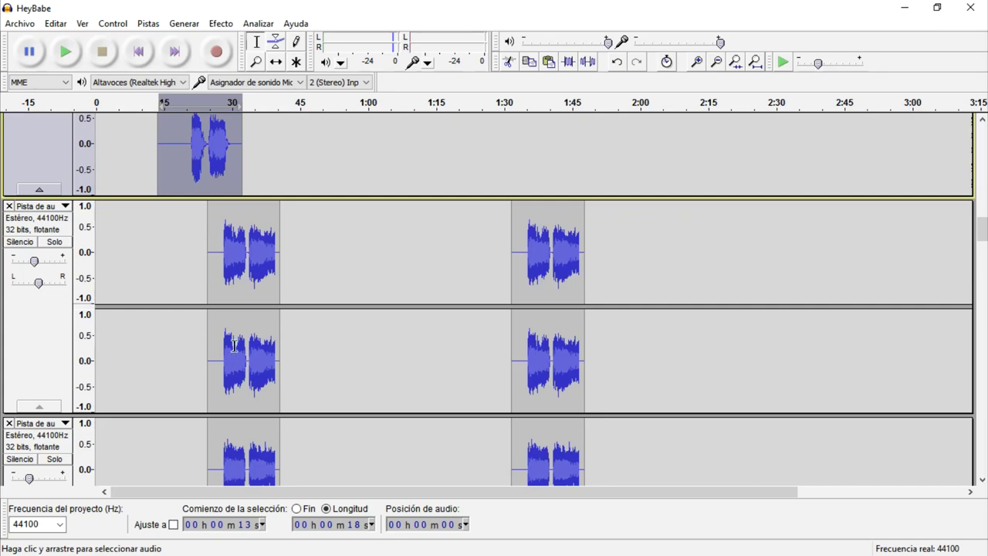
scroll(234, 345, "up", 4)
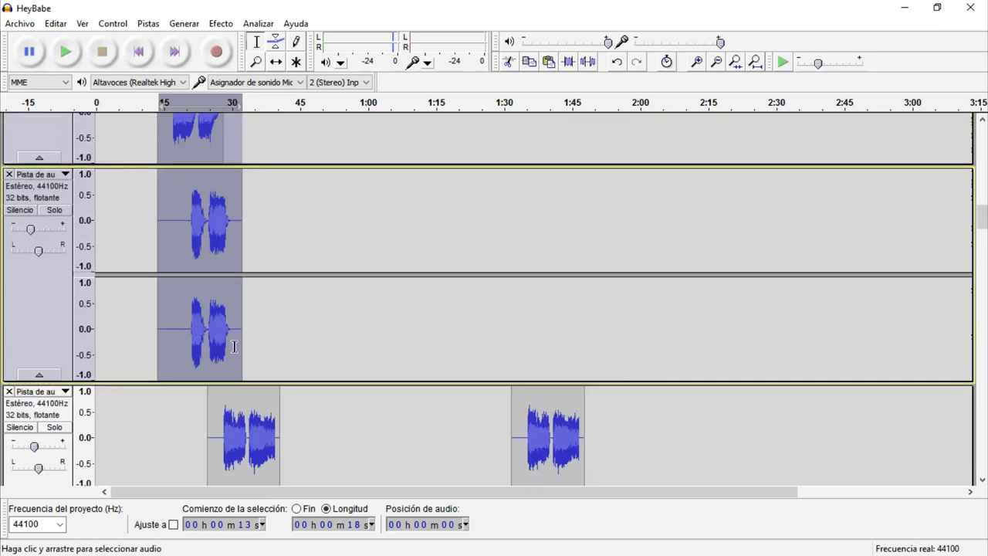
scroll(234, 346, "down", 5)
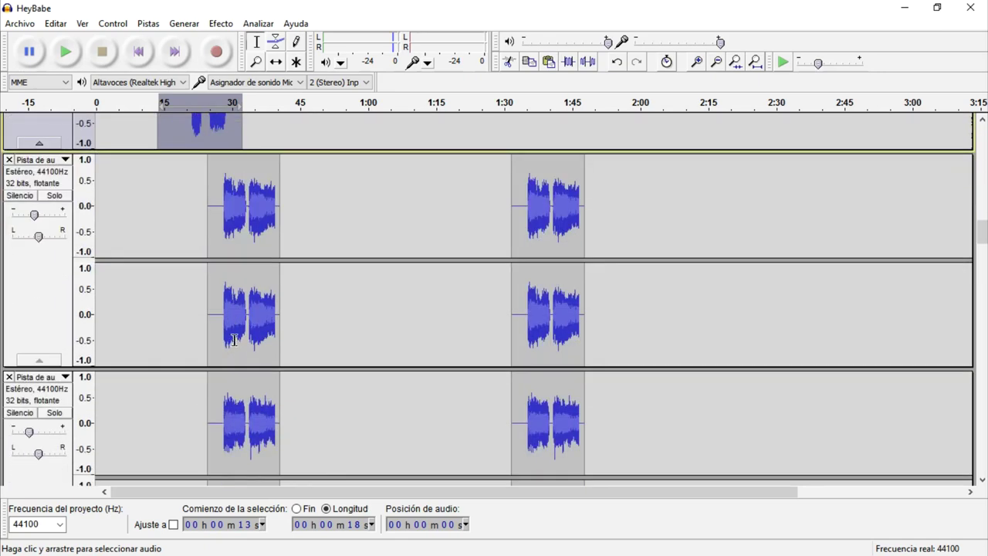
left_click(235, 344)
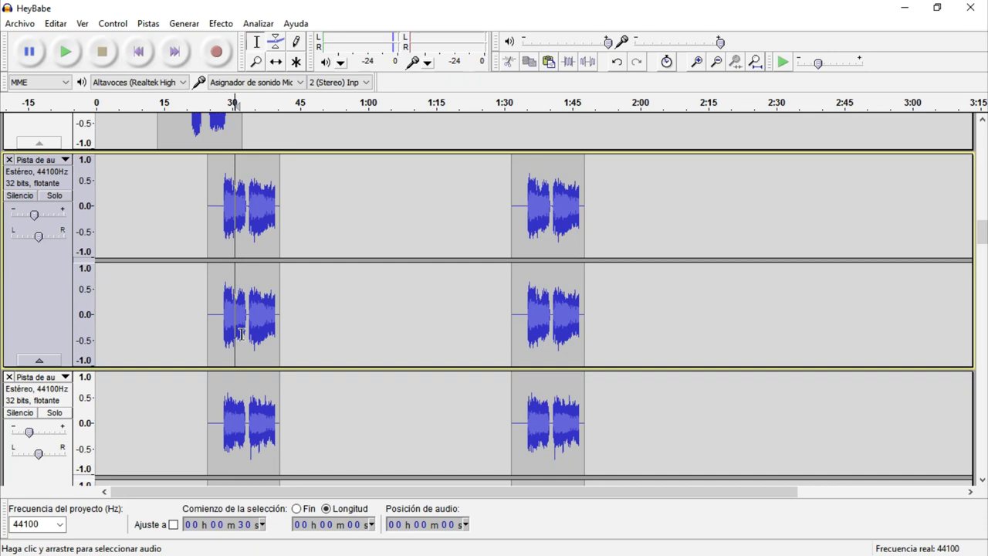
left_click(54, 197)
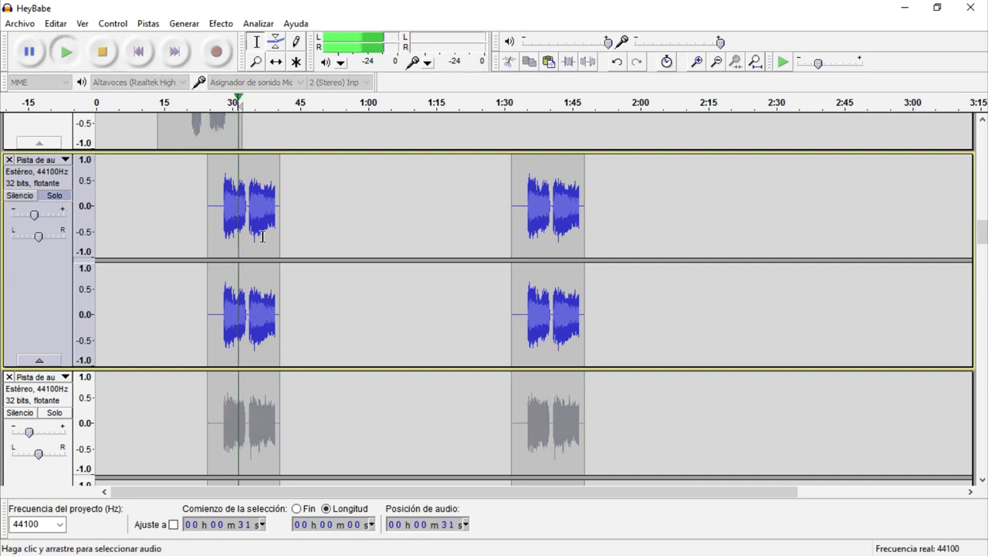
left_click(61, 198)
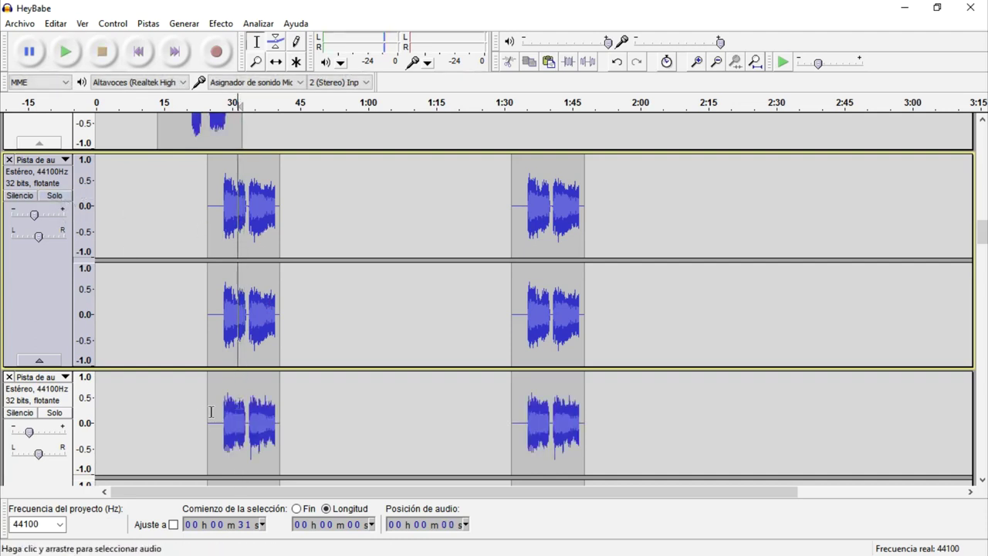
Solo the second track of that chorus group, play it briefly from 31 s, then stop and unsolo it.
left_click(54, 413)
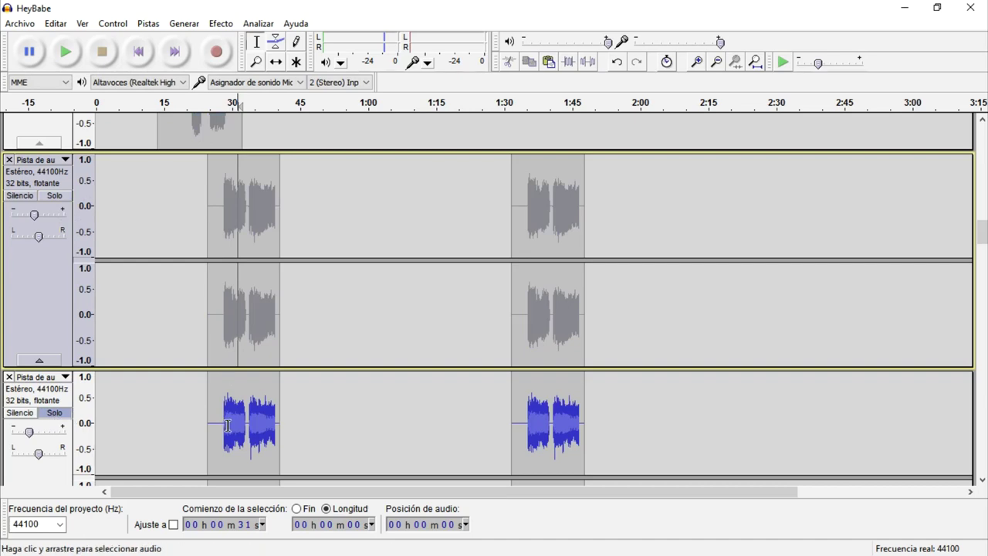
key("space")
key("space")
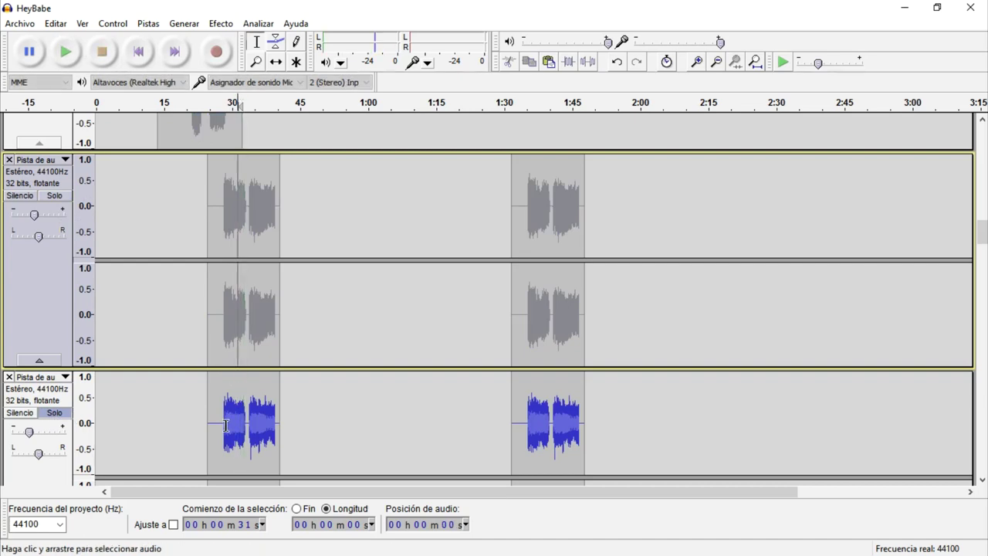
left_click(54, 414)
Solo the third chorus track with the short vocal burst, play it from 32 s, then stop and unsolo it.
scroll(177, 411, "down", 5)
left_click(243, 455)
scroll(243, 455, "down", 3)
left_click(54, 306)
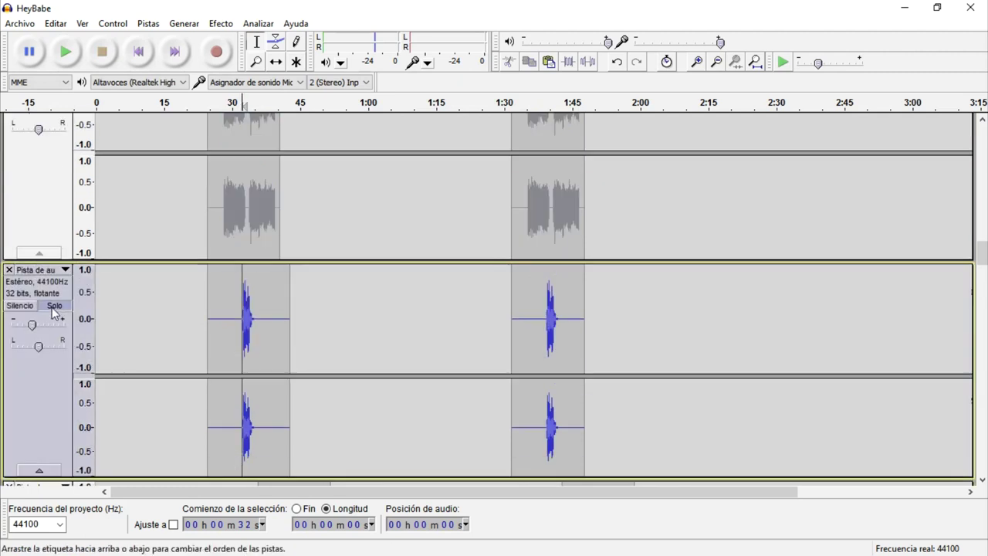
key("space")
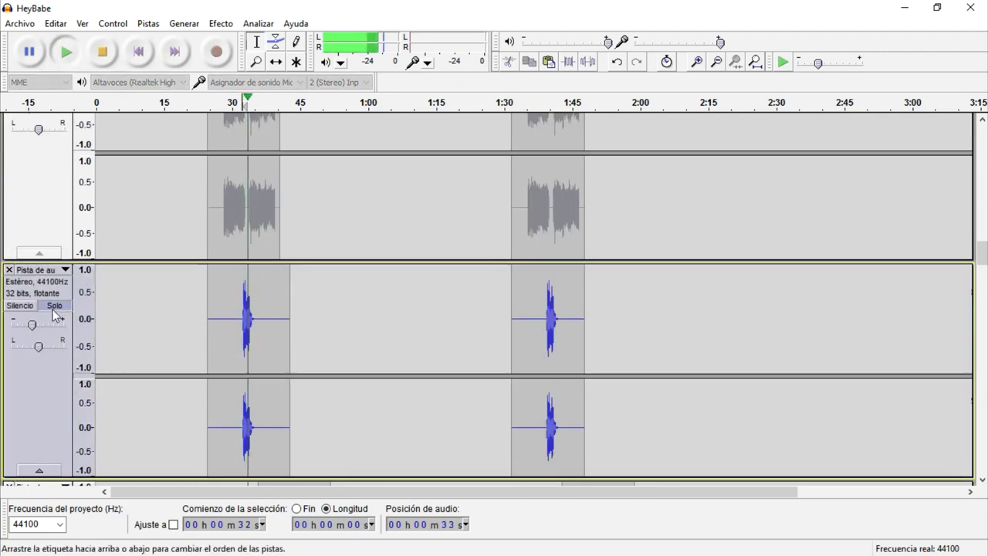
left_click(54, 306)
key("space")
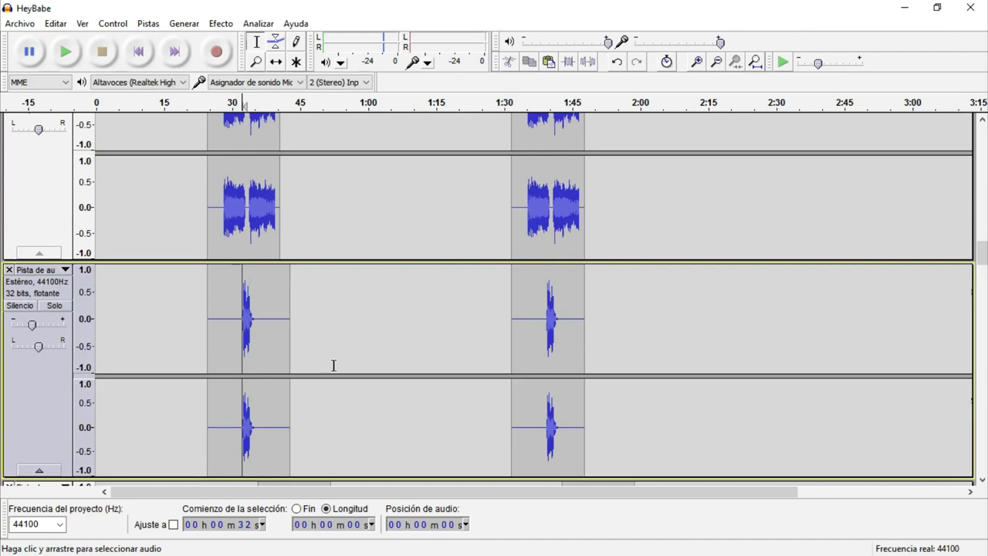
Examine how the clips line up in the following vocal tracks, down to the pair of very short panned clips near 2:25.
scroll(333, 365, "up", 1)
left_click(239, 226)
scroll(243, 266, "up", 5)
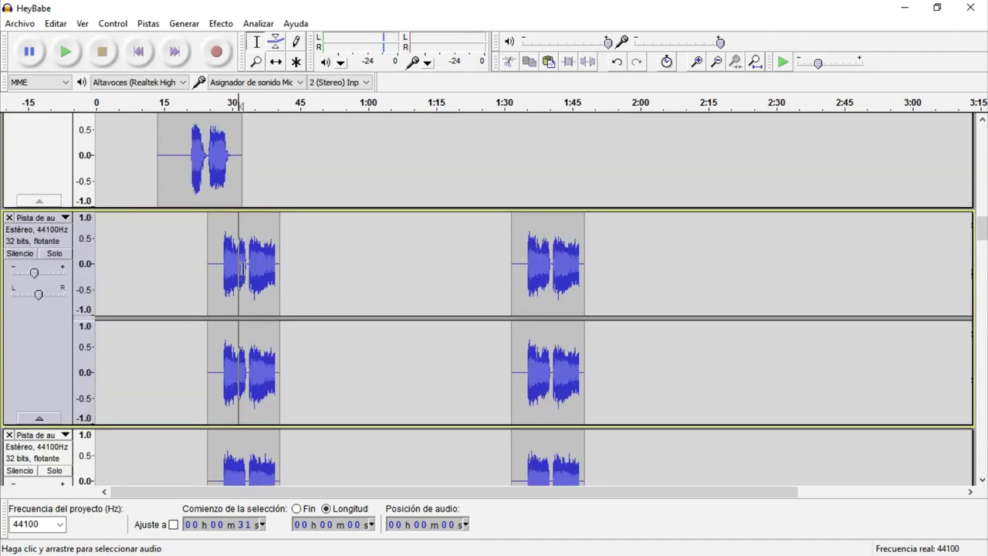
scroll(388, 432, "down", 10)
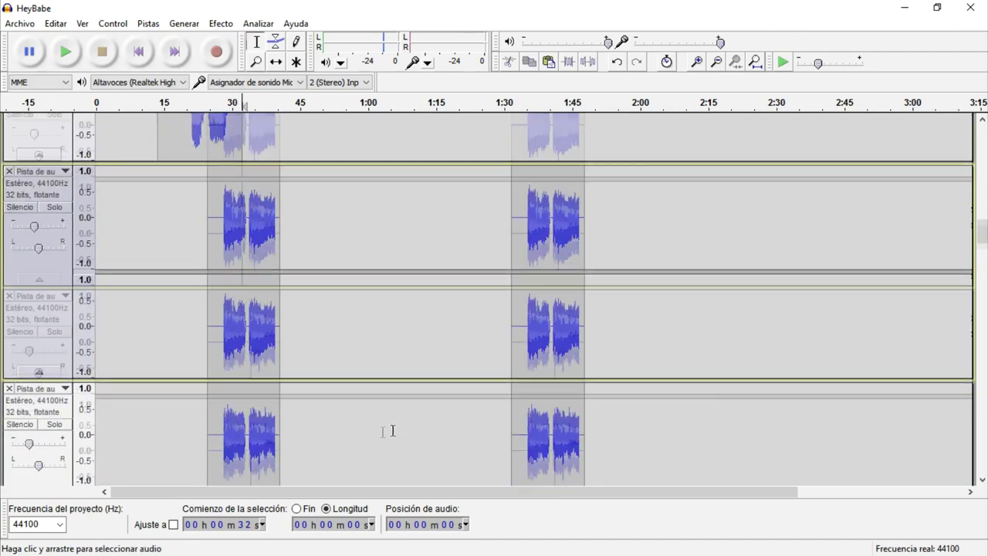
scroll(563, 411, "down", 10)
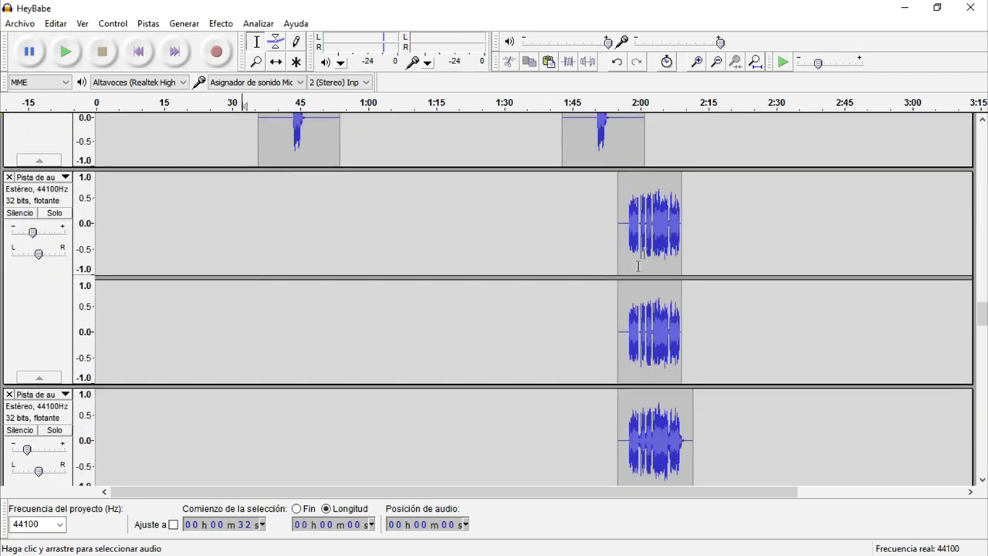
left_click(649, 432)
scroll(656, 347, "down", 3)
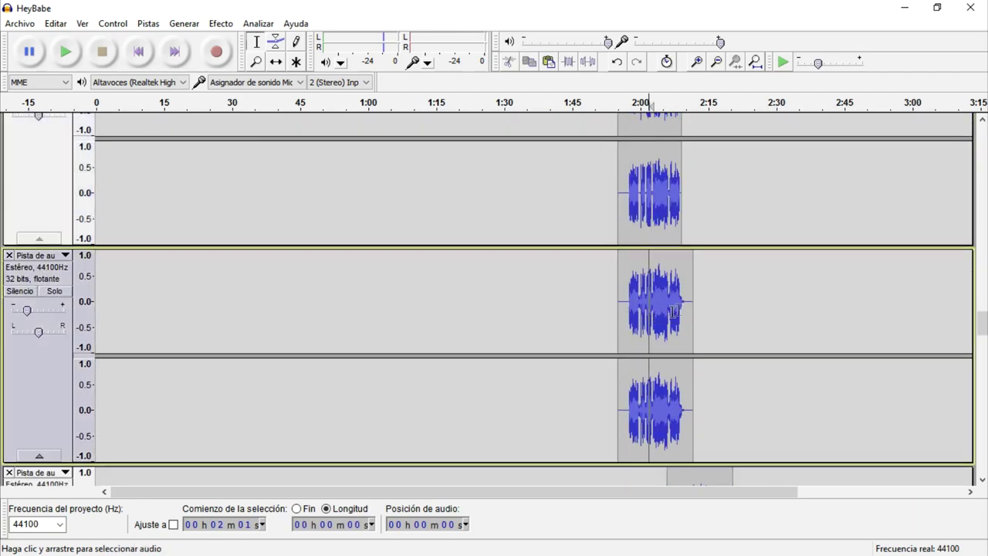
left_click(635, 216)
scroll(654, 232, "down", 3)
left_click(677, 220)
scroll(707, 328, "down", 3)
left_click(764, 344)
scroll(763, 344, "down", 3)
scroll(763, 341, "down", 1)
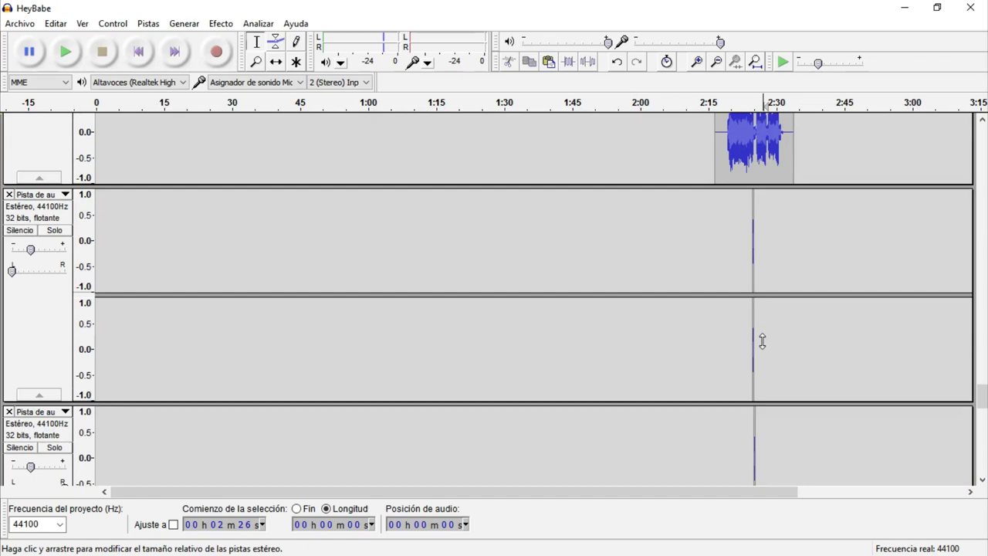
Select 17 seconds starting at 2:16 across the two long vocal tracks and the short left-panned clip's track.
scroll(761, 340, "up", 5)
scroll(754, 328, "down", 1)
left_click_drag(715, 245, 792, 282)
scroll(785, 285, "down", 3)
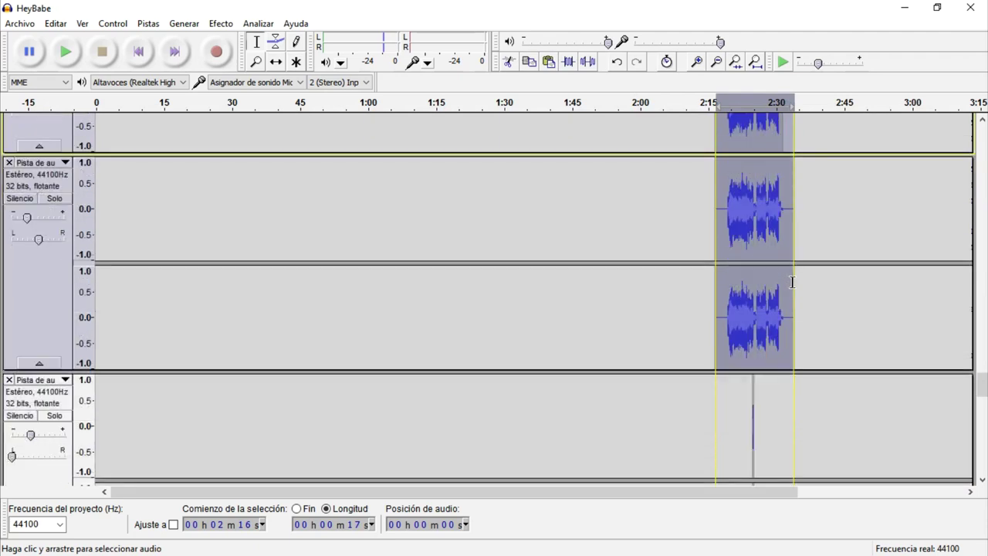
scroll(792, 282, "down", 3)
scroll(792, 283, "down", 3)
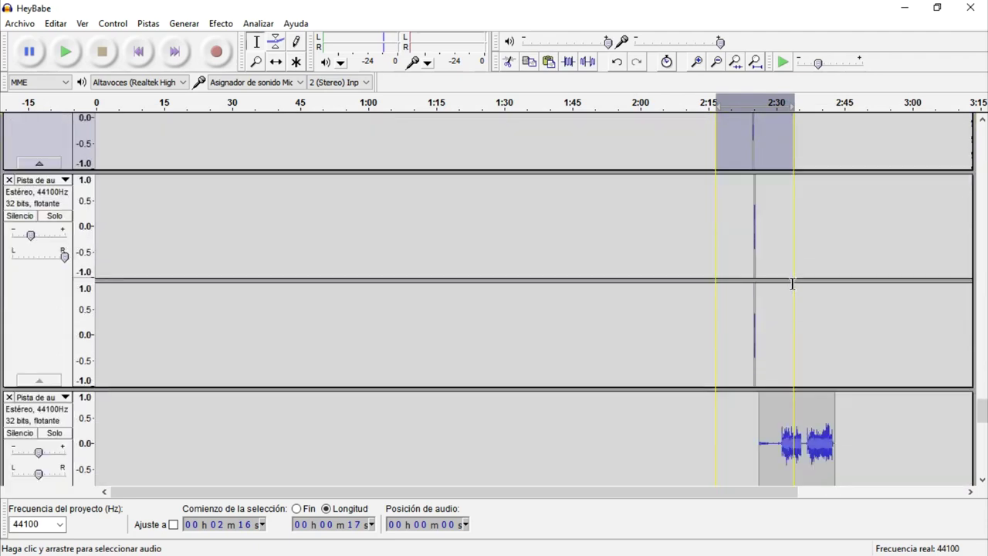
Play the project from 2:22 through the short left- and right-panned clips, then stop.
left_click(752, 250)
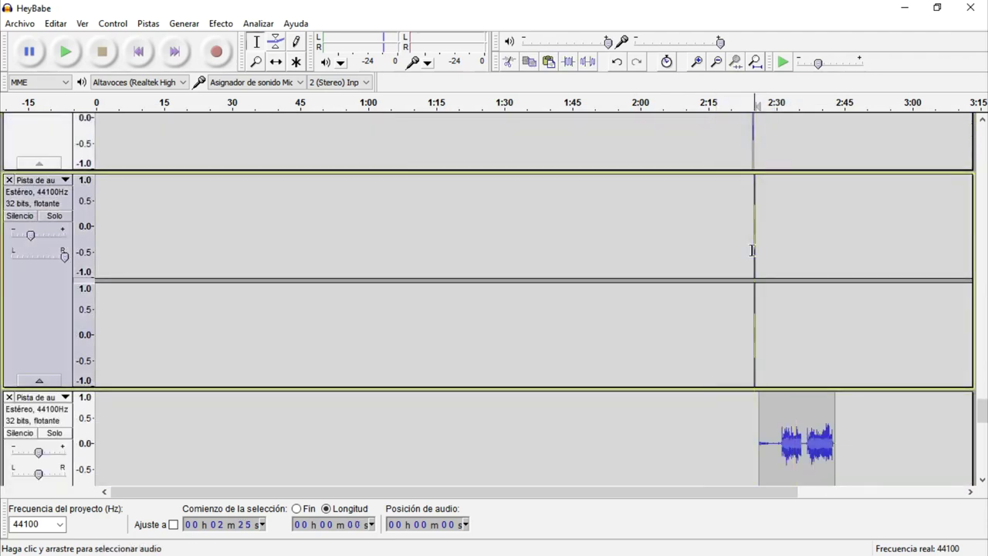
scroll(752, 250, "up", 3)
left_click(753, 220)
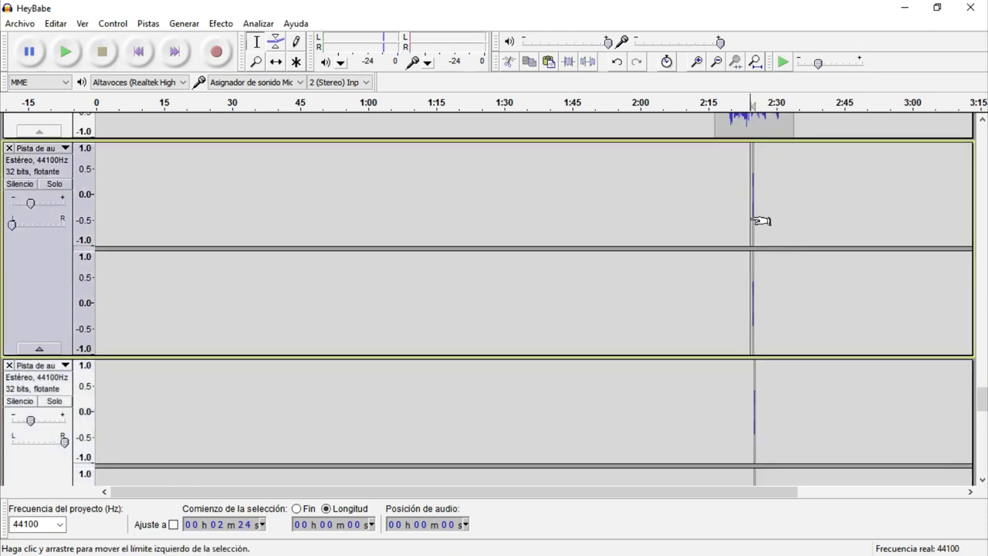
left_click(747, 227)
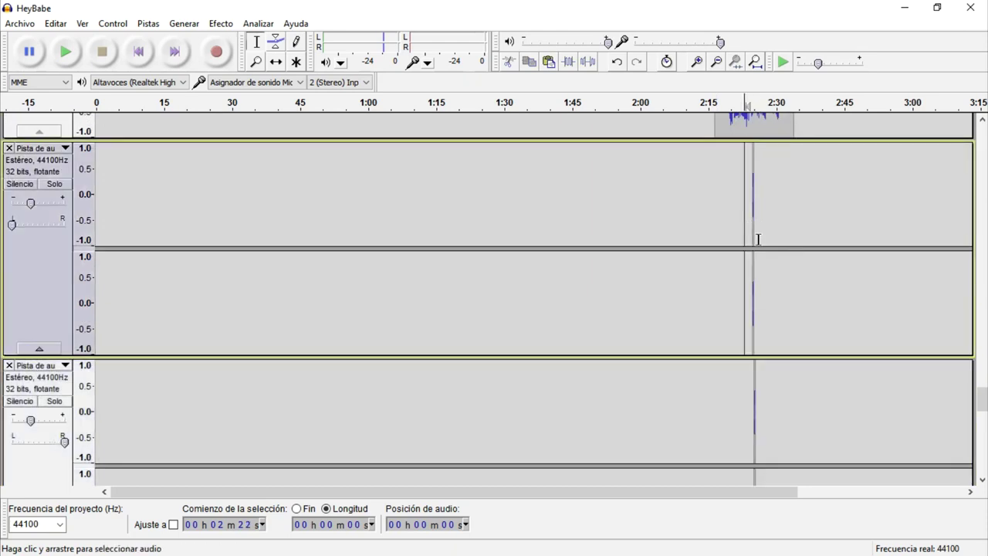
key("space")
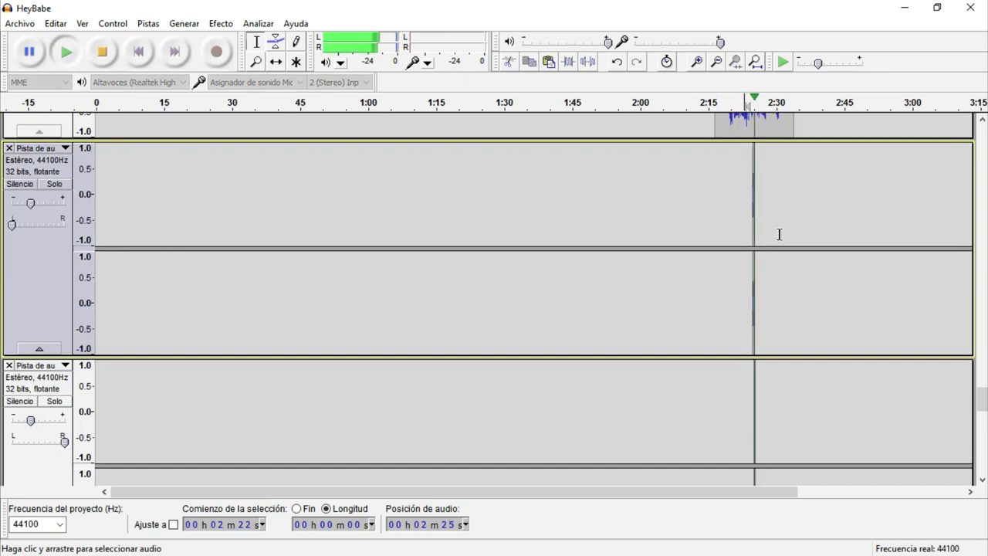
key("space")
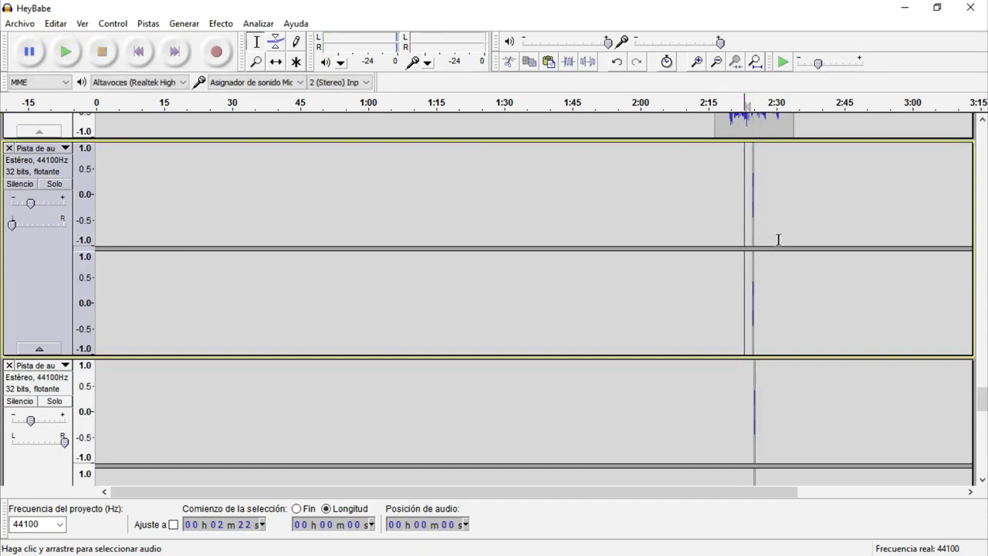
Examine the clips in the remaining vocal tracks after the short right-panned one, down to the last track near 3:00.
key("ctrl+v")
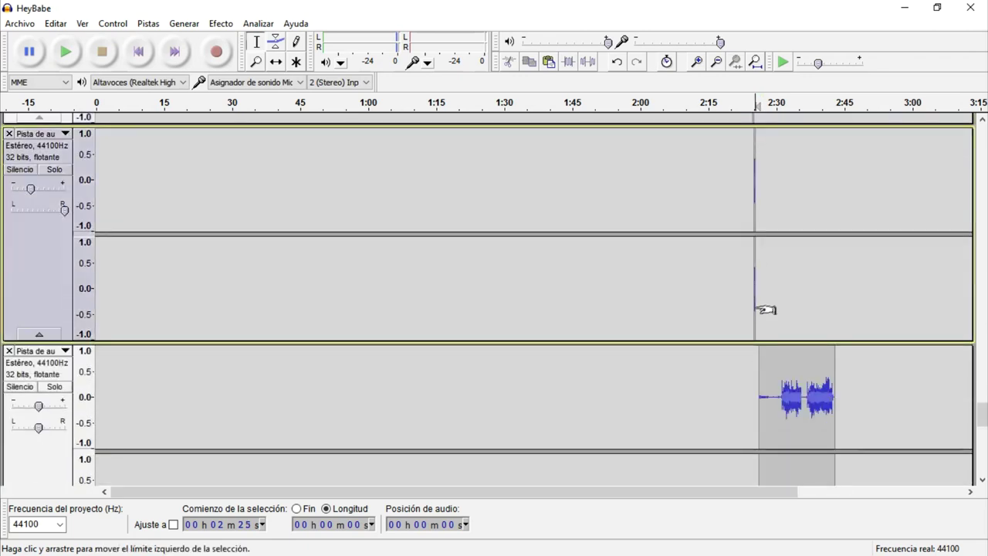
scroll(761, 309, "down", 5)
left_click(777, 186)
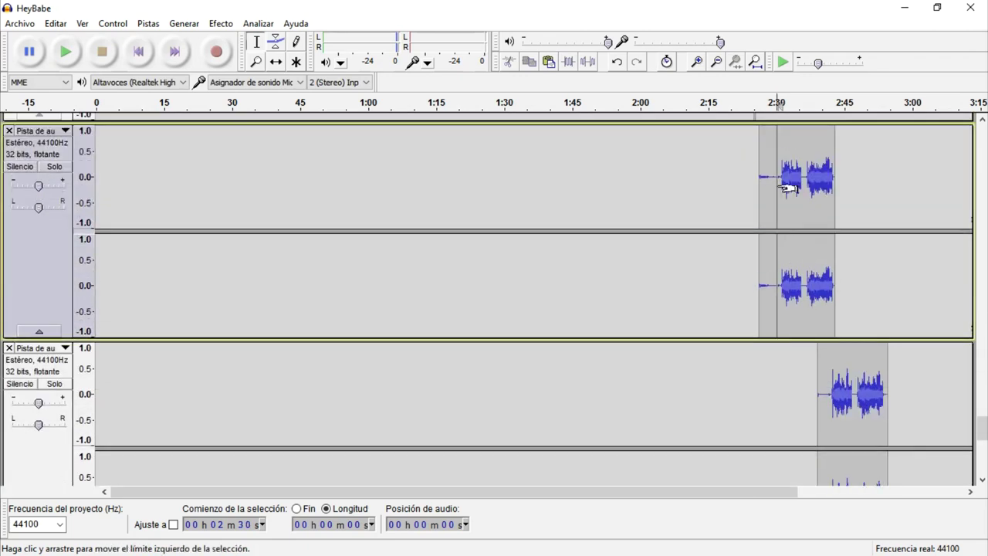
scroll(888, 285, "down", 3)
left_click(881, 273)
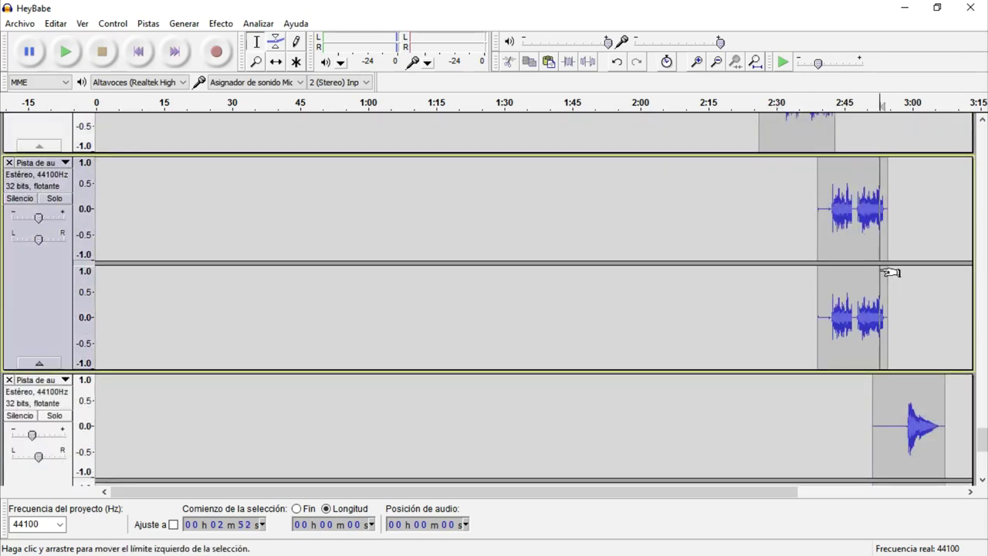
scroll(888, 272, "down", 4)
left_click(909, 273)
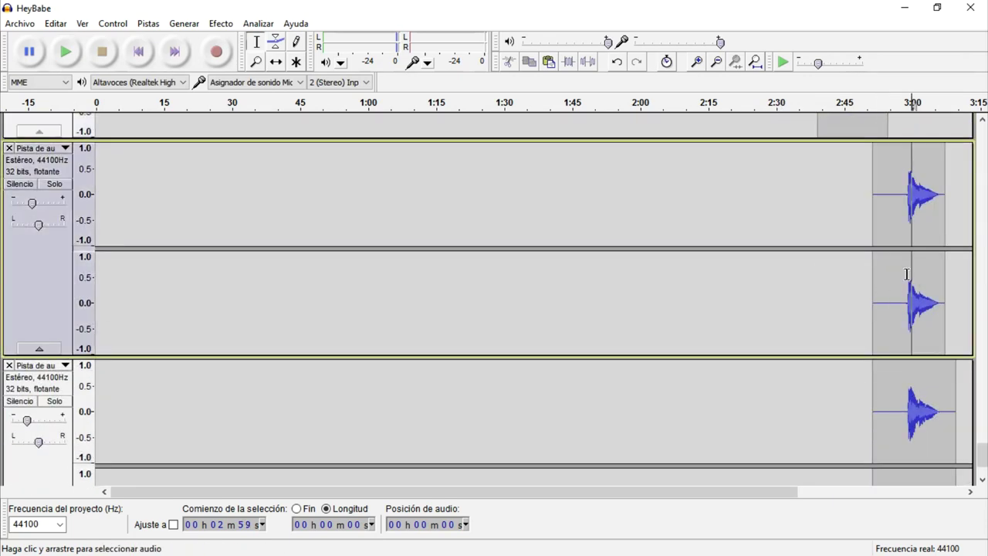
scroll(907, 274, "down", 2)
left_click(903, 294)
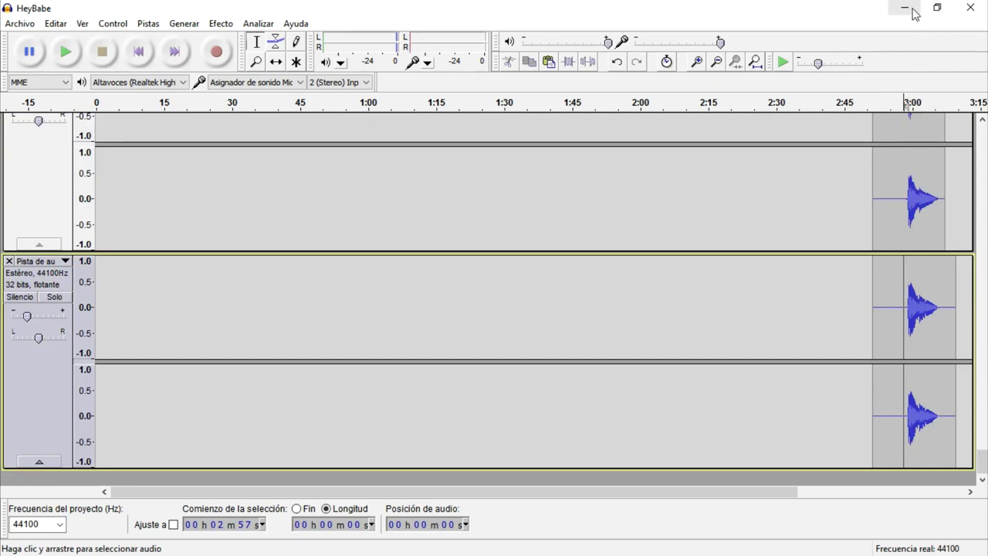
Minimize the audio project and switch to File Explorer to view the exported MP3 files in the Gm folder.
scroll(303, 300, "up", 10)
scroll(309, 295, "up", 3)
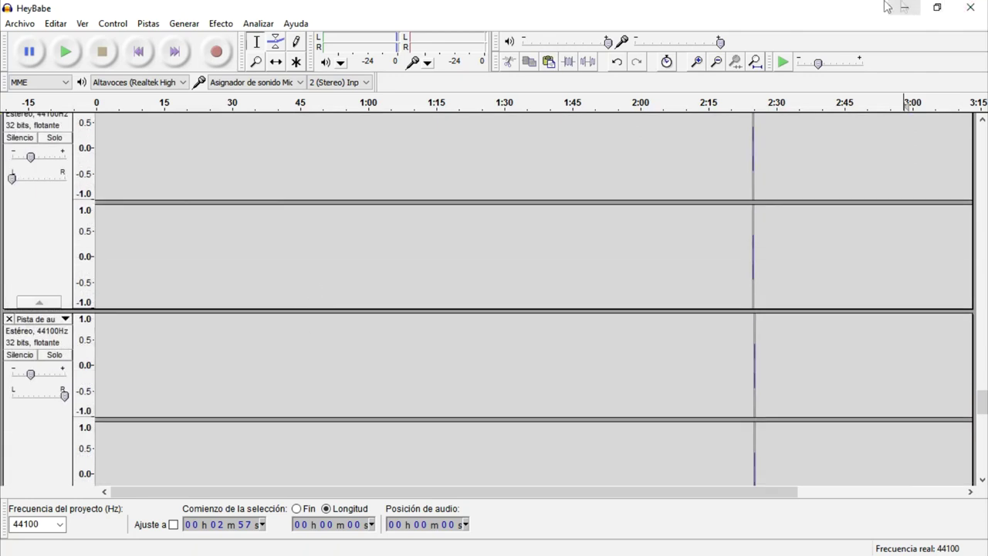
left_click(907, 7)
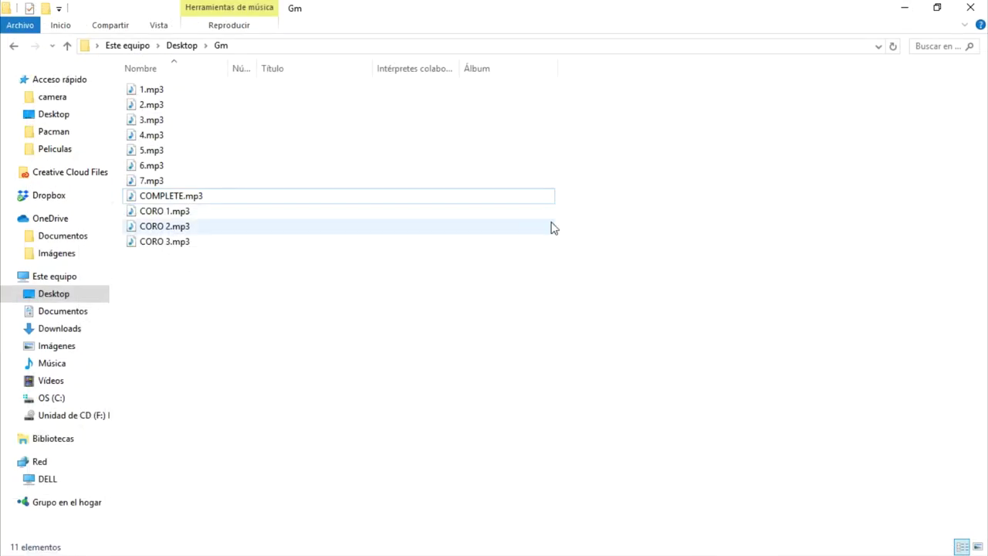
left_click(549, 225)
left_click(501, 343)
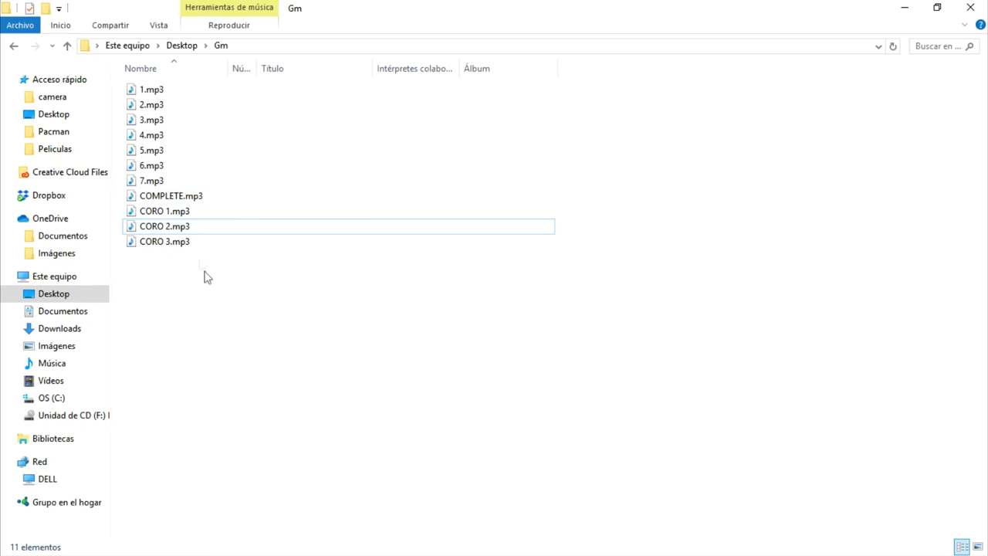
left_click(143, 195)
left_click(151, 182)
left_click(154, 89)
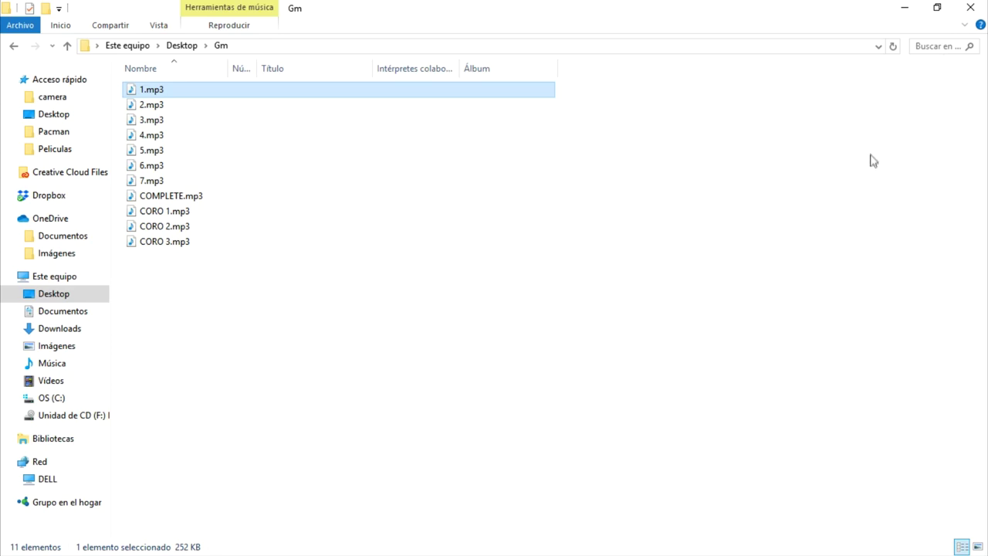
left_click(176, 278)
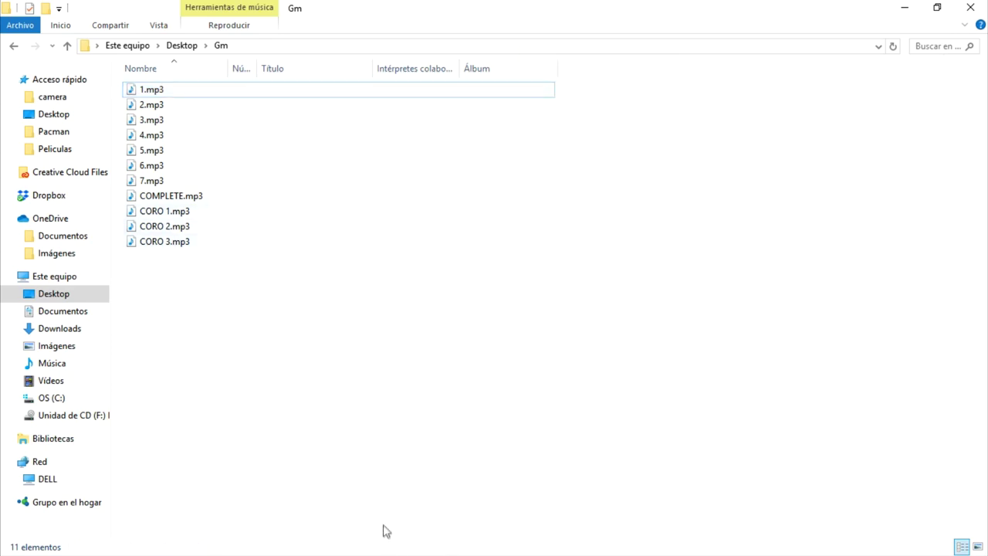
Switch to Chrome to view the vocals email draft in Gmail, and return to the Gm folder.
key("alt+Tab")
key("alt+Tab")
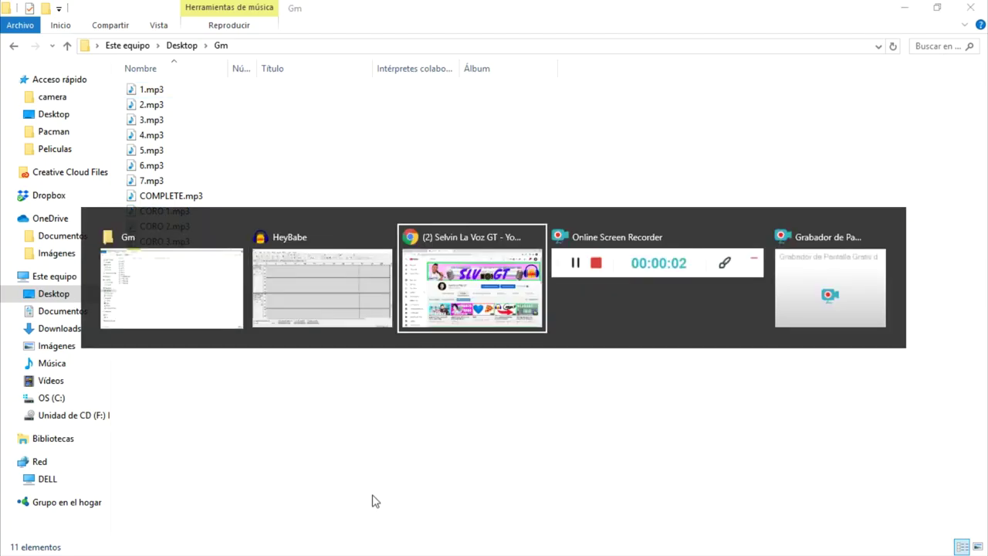
left_click(116, 11)
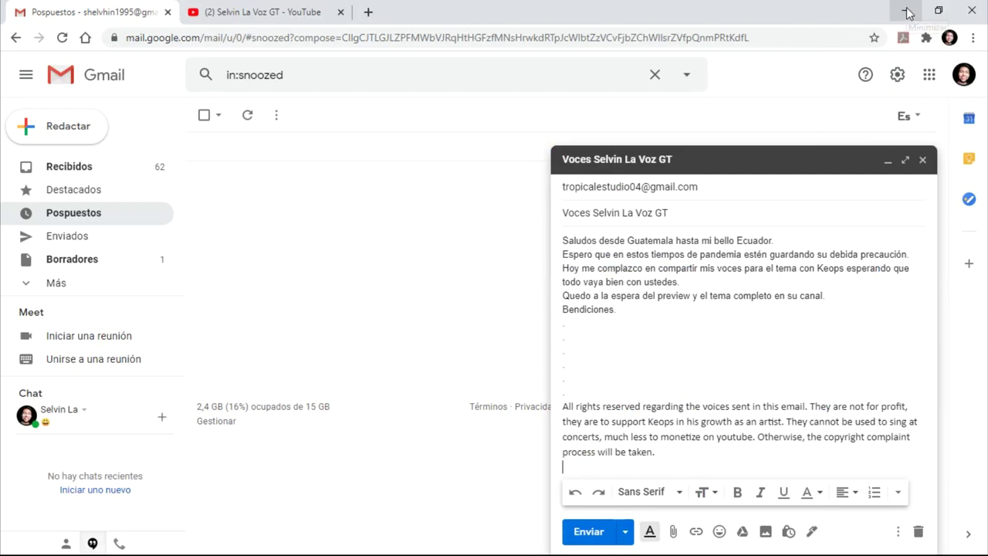
left_click(908, 14)
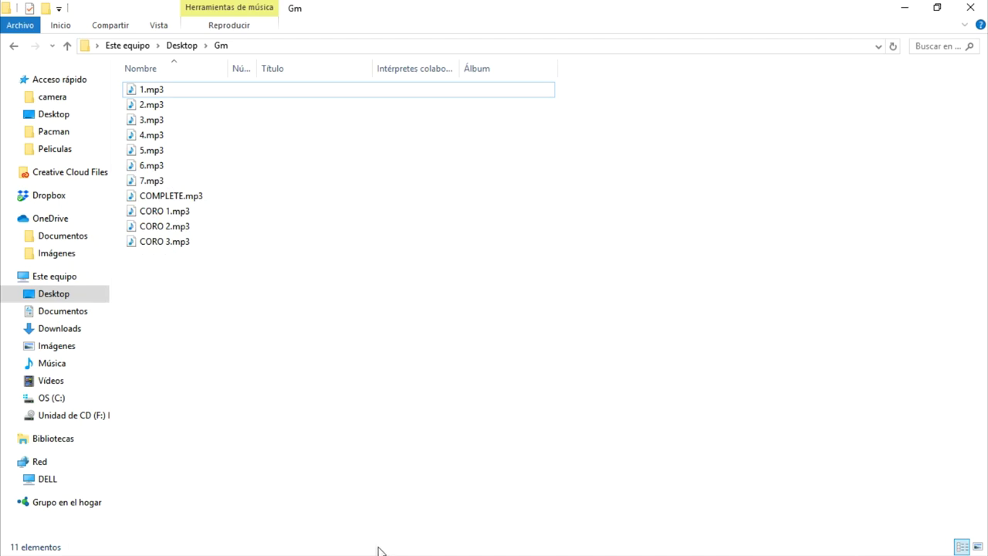
Switch to Chrome, view the YouTube channel's uploaded videos, and return to the Gmail draft.
key("alt+Tab")
key("alt+Tab")
key("alt+Tab")
key("alt+Tab")
key("alt+Tab")
key("alt+Tab")
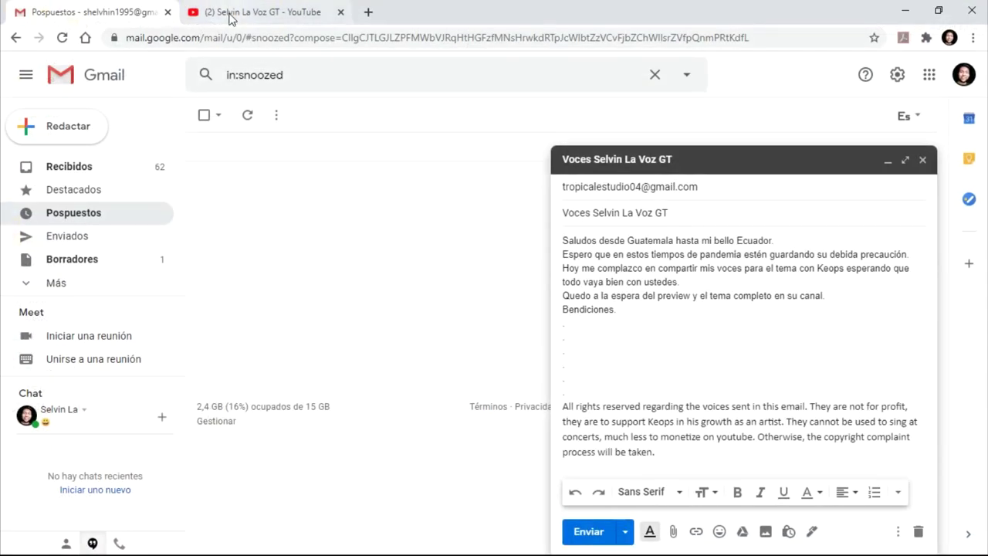
left_click(255, 21)
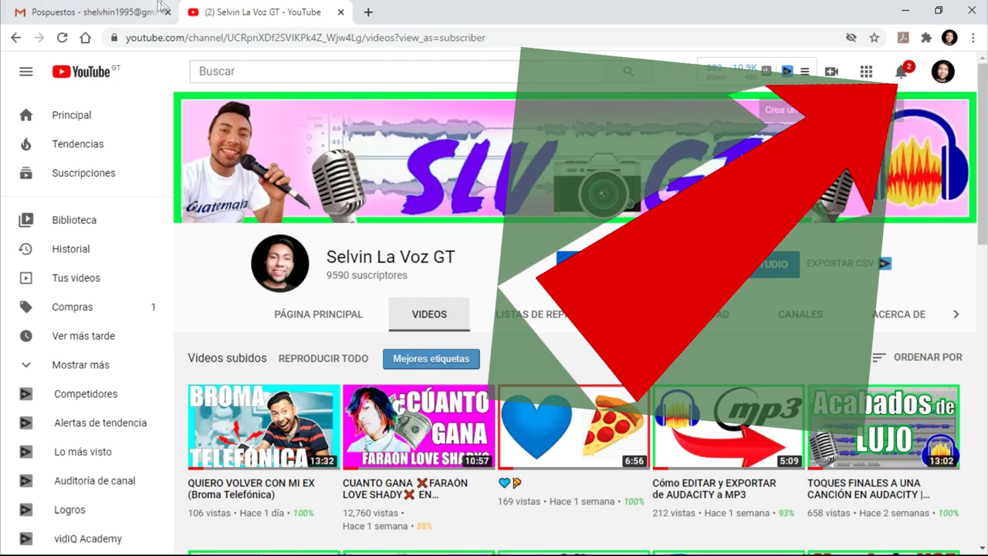
left_click(87, 11)
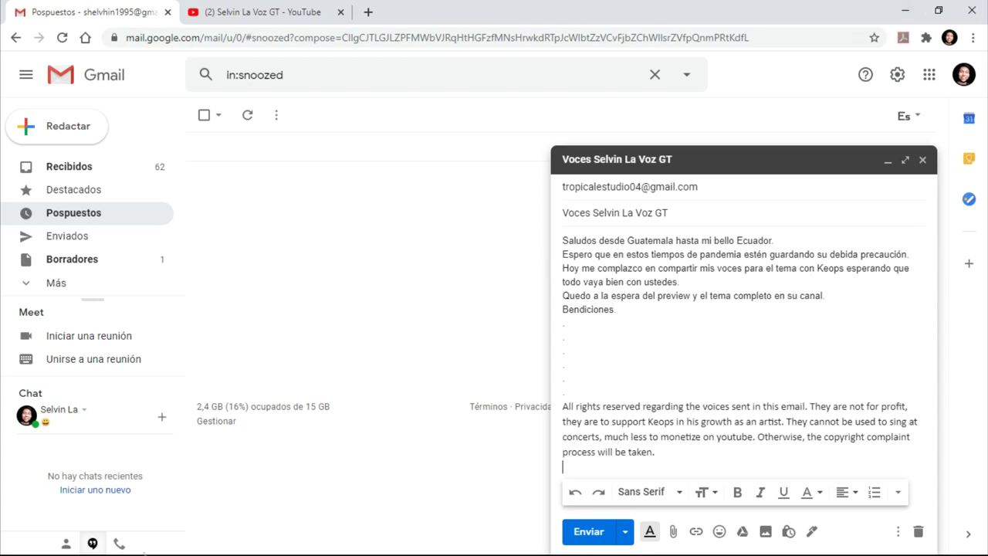
Attach all the MP3 files from the Gm folder, 1.mp3 through CORO 3.mp3, to the vocals email draft in Gmail.
key("super")
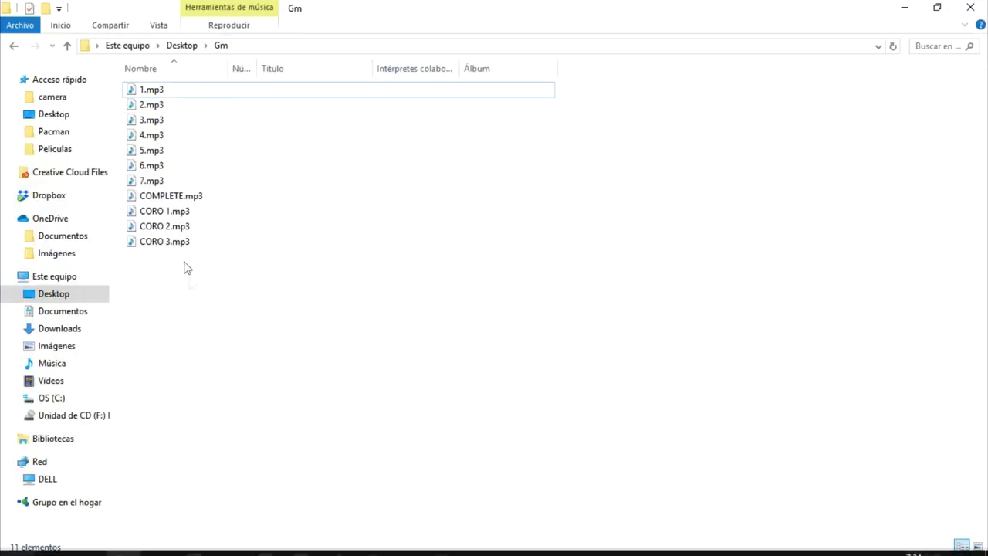
left_click_drag(153, 204, 151, 96)
left_click(182, 273)
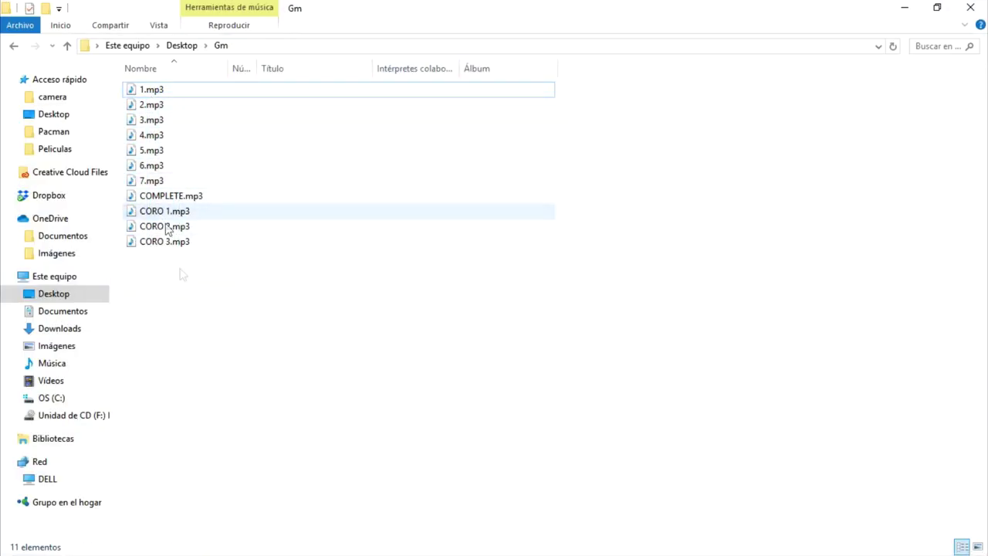
left_click(154, 96)
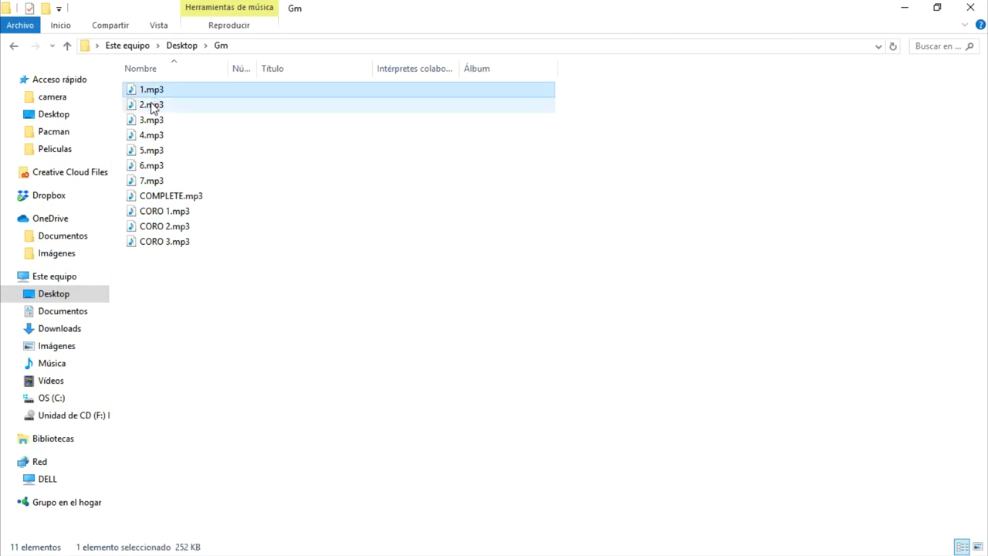
key("shift+Down")
key("shift+Down")
key("shift+Down")
key("shift+Down")
key("shift+Down")
key("shift+Down")
key("shift+Down")
key("shift+Down")
key("shift+Down")
key("shift+Down")
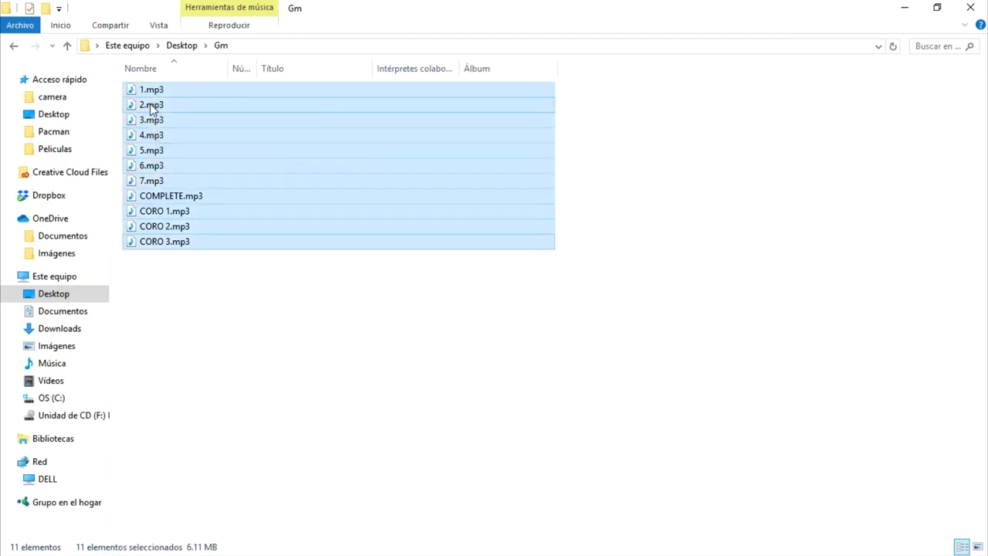
left_click_drag(157, 100, 607, 468)
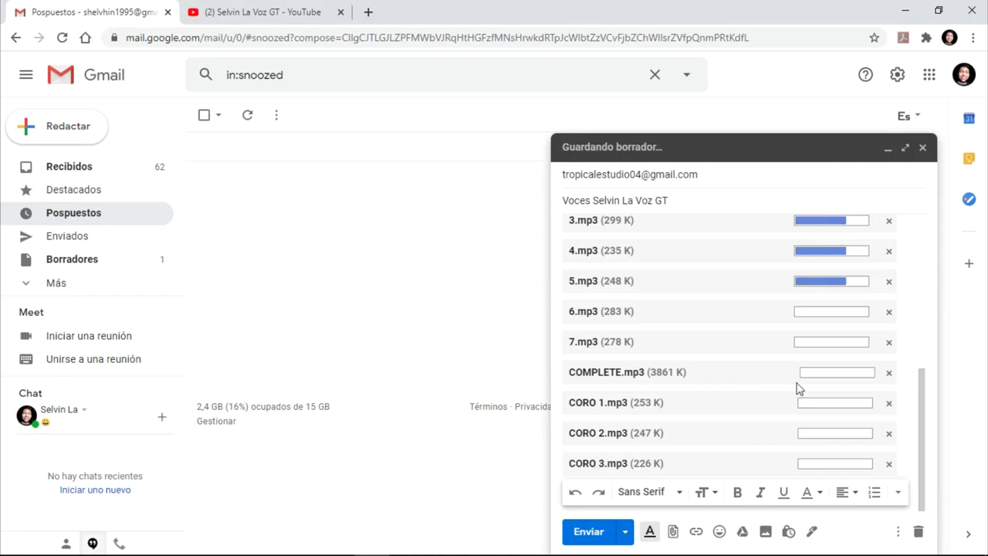
Review the draft's greeting and attachments, highlighting the English rights notice and its first sentence.
scroll(799, 388, "up", 5)
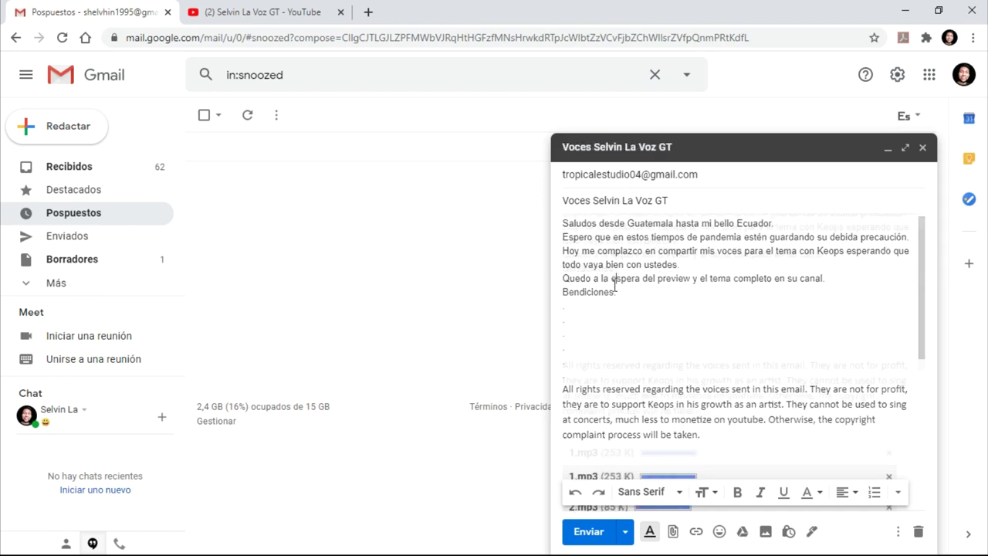
scroll(610, 287, "down", 4)
scroll(591, 260, "down", 2)
scroll(590, 260, "up", 2)
left_click_drag(564, 248, 709, 295)
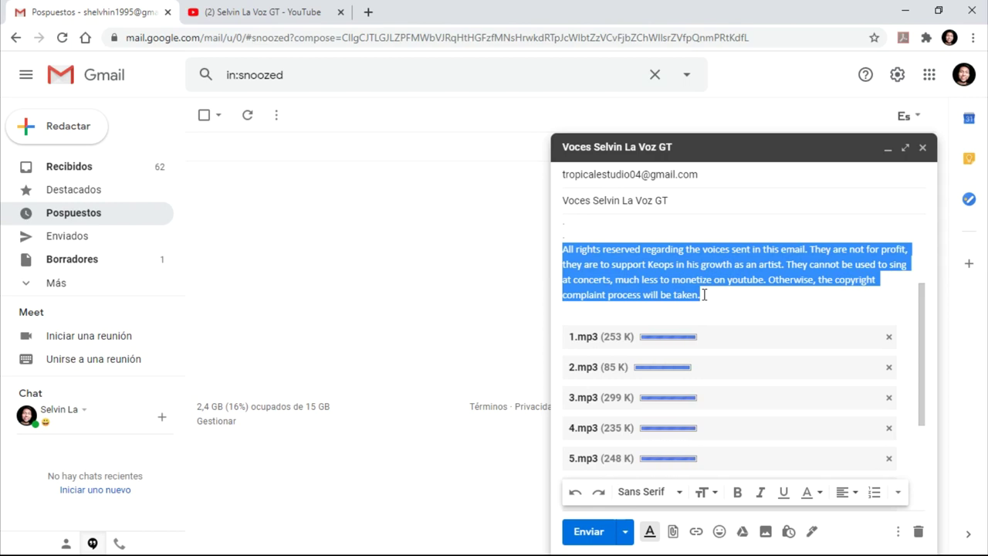
left_click(704, 294)
left_click_drag(565, 249, 807, 251)
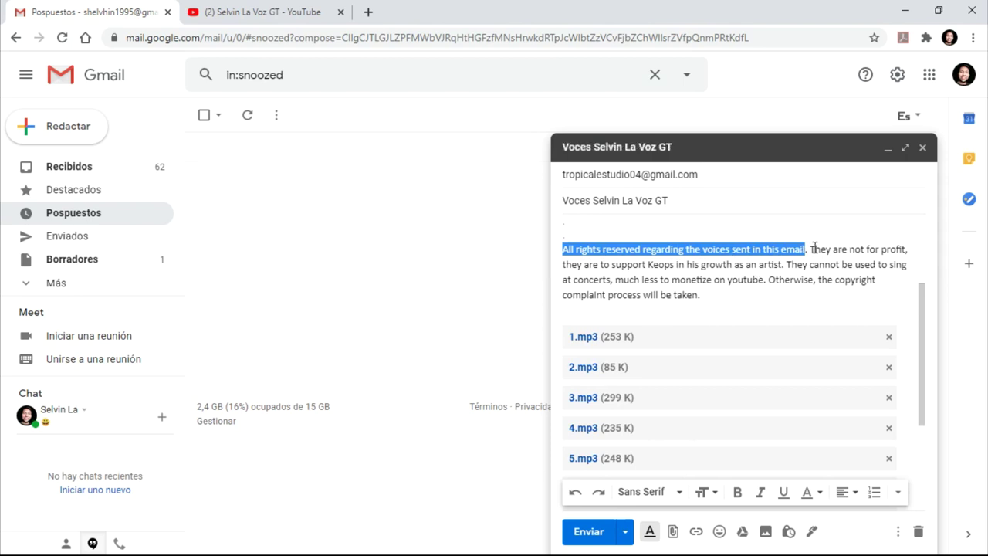
left_click(813, 249)
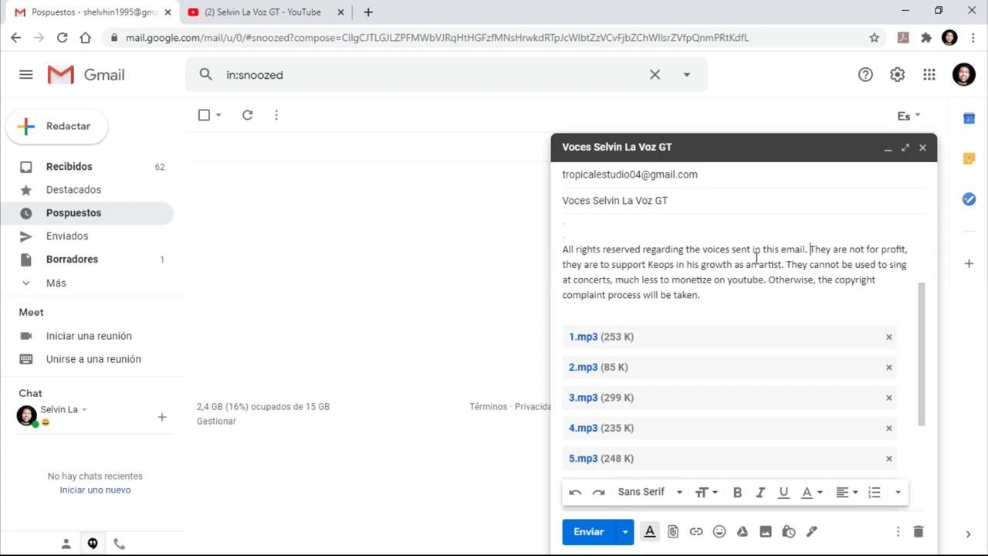
Examine the rights notice's clauses on concert use, YouTube monetization and copyright complaints, highlighting "They cannot be used to".
left_click(778, 264)
left_click(787, 264)
left_click_drag(788, 264, 895, 266)
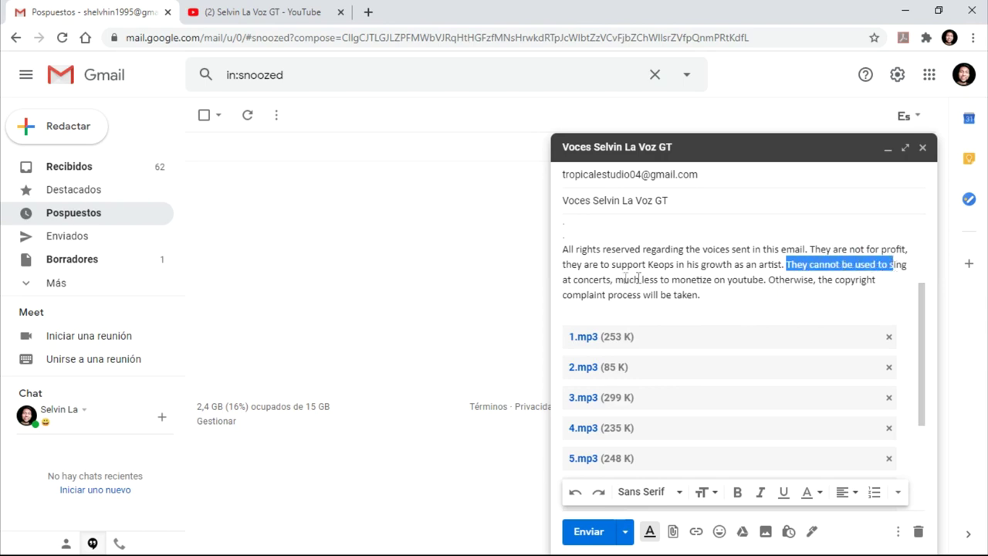
left_click(585, 280)
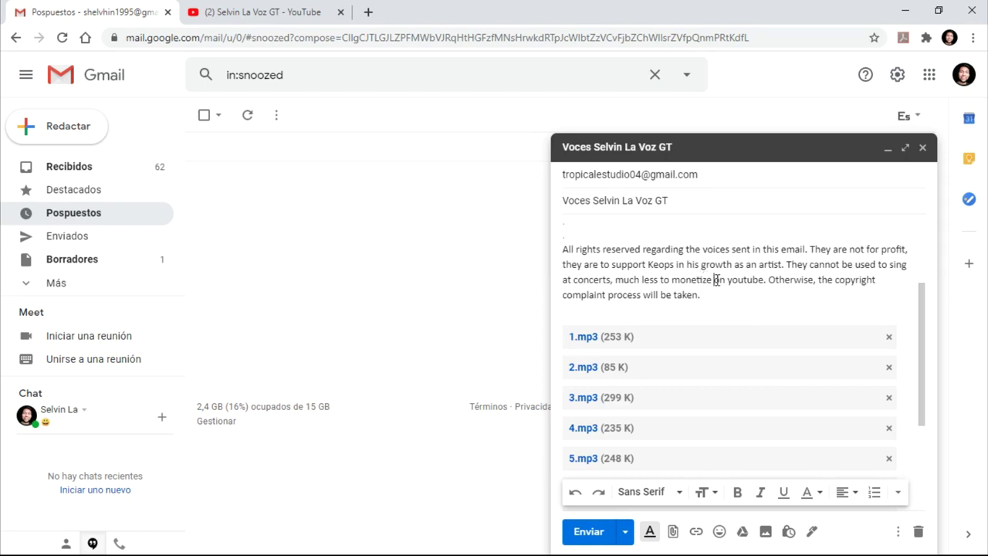
left_click(794, 280)
left_click(677, 295)
left_click(719, 309)
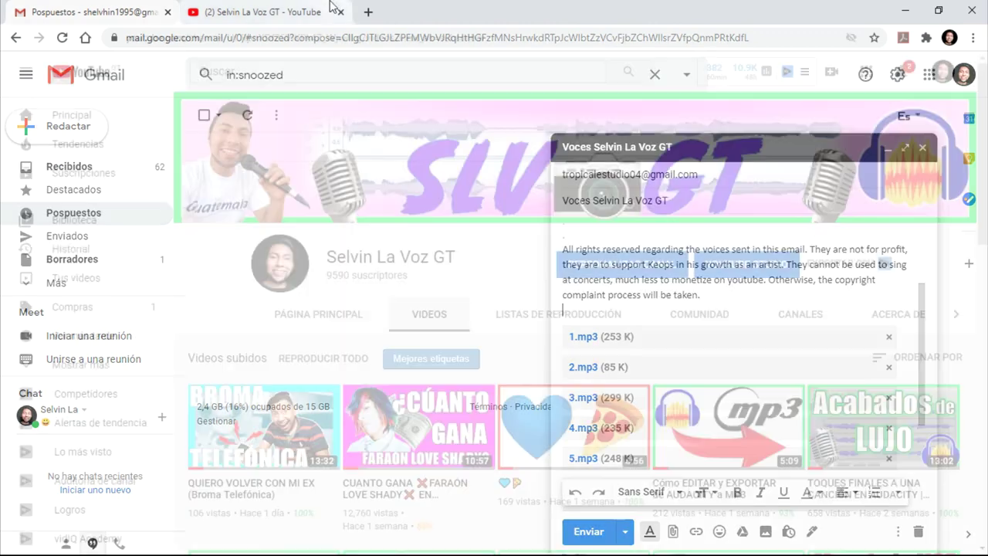
Check the YouTube channel page again and return to the email draft.
left_click(328, 11)
left_click(137, 8)
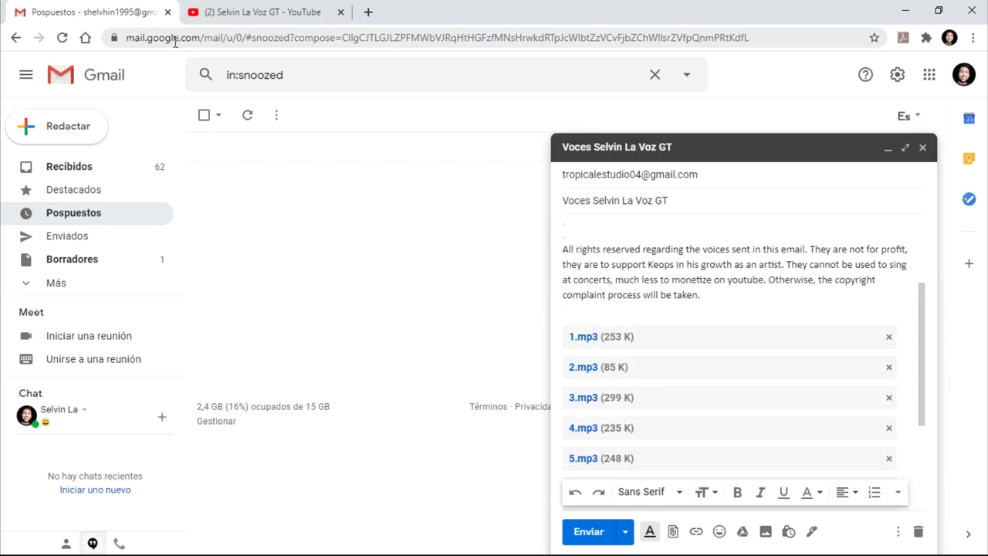
left_click(263, 12)
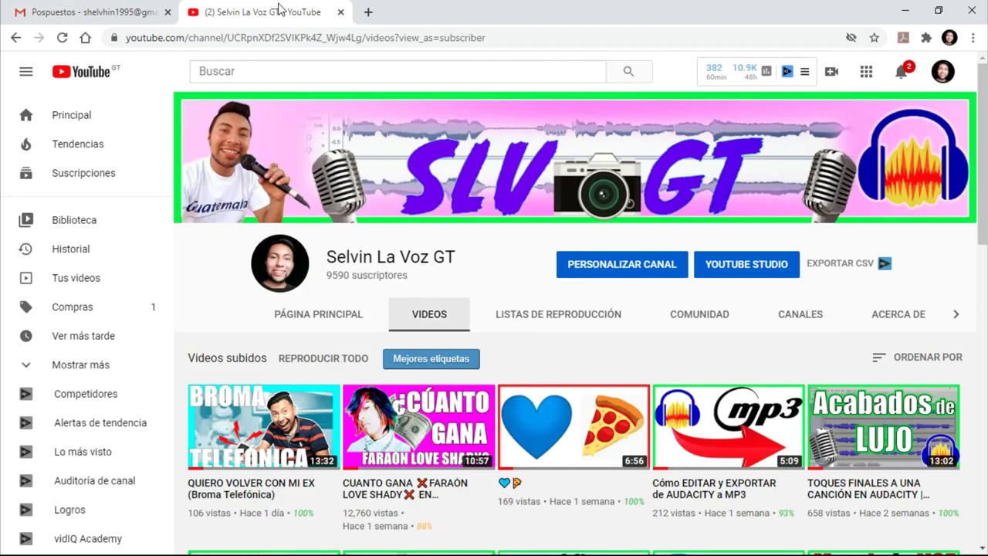
left_click(115, 8)
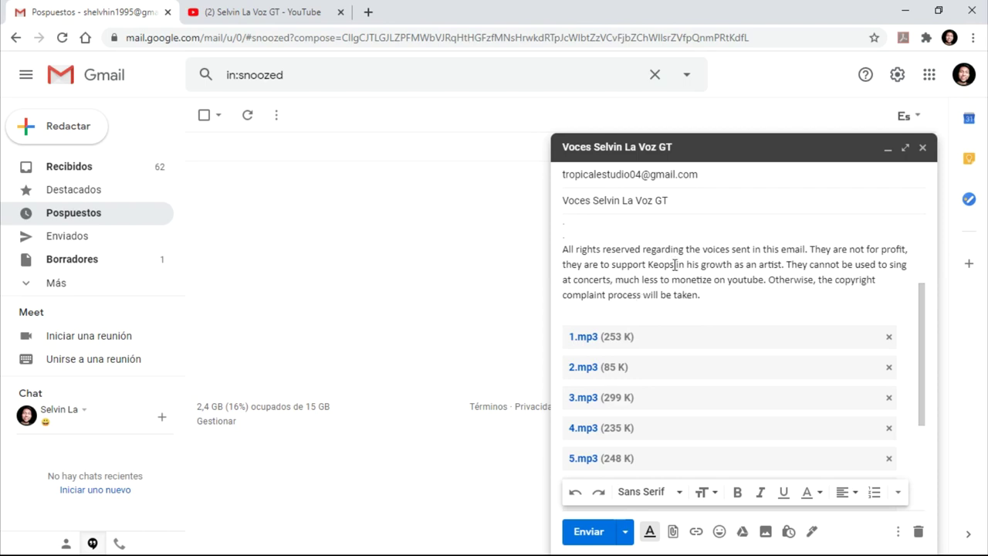
Highlight the phrase "in his growth as an artist." in the rights notice and review the draft's attachments and greeting.
left_click_drag(676, 265, 786, 263)
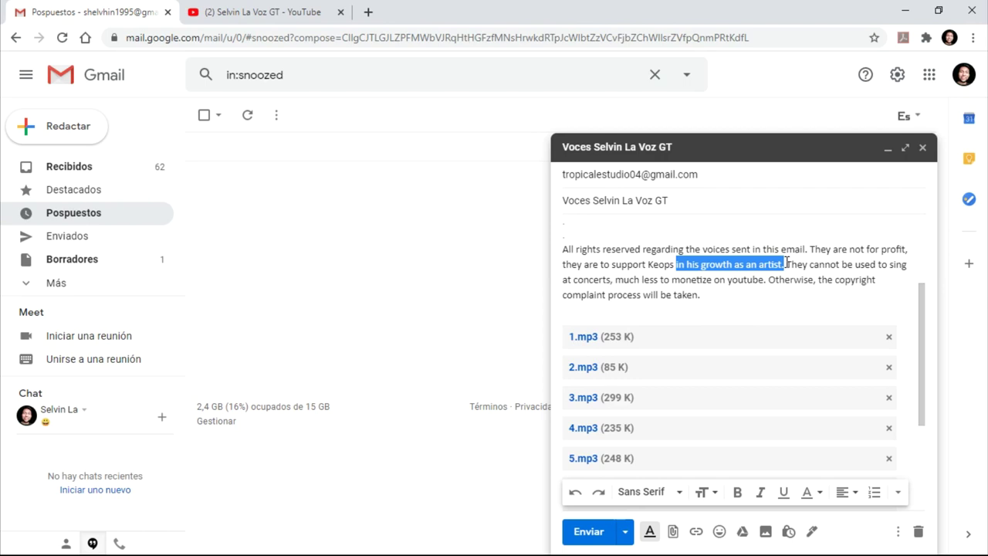
left_click(729, 298)
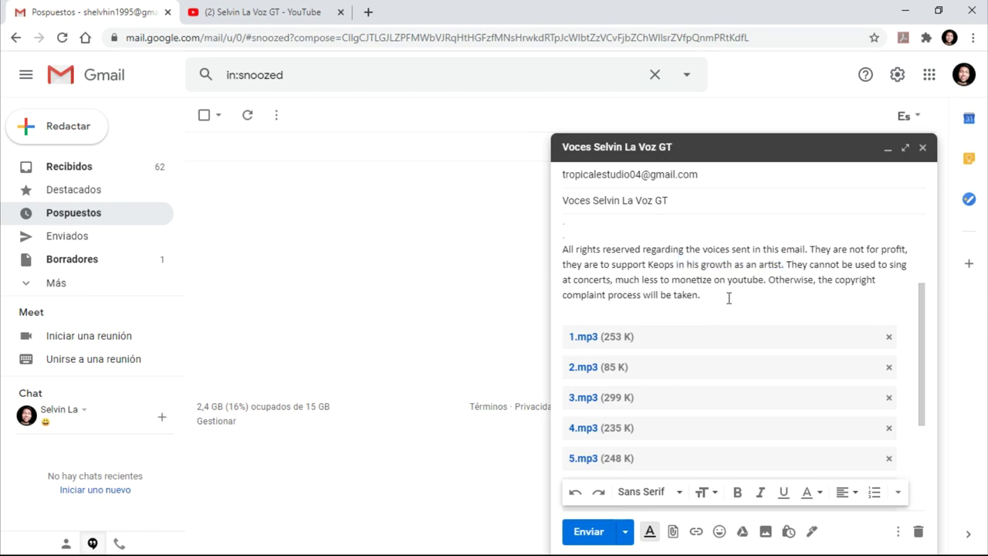
scroll(714, 351, "down", 3)
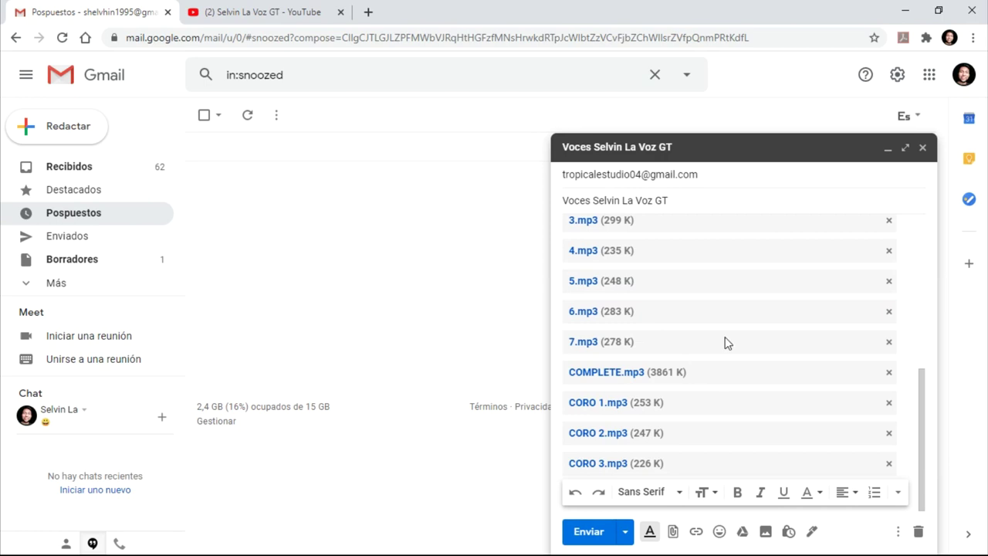
scroll(725, 343, "up", 4)
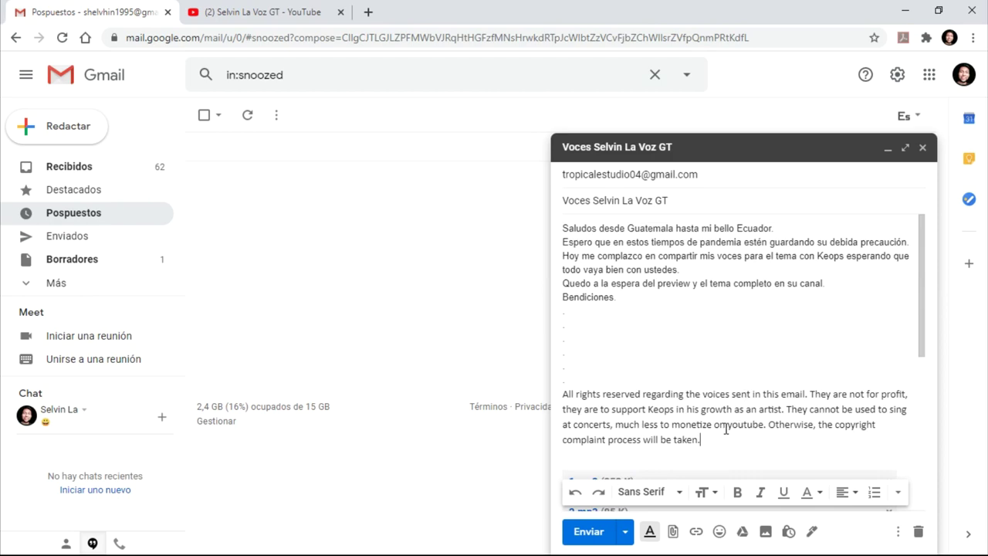
Compare the YouTube channel's videos page with the complete email draft, ending on the draft.
left_click(324, 6)
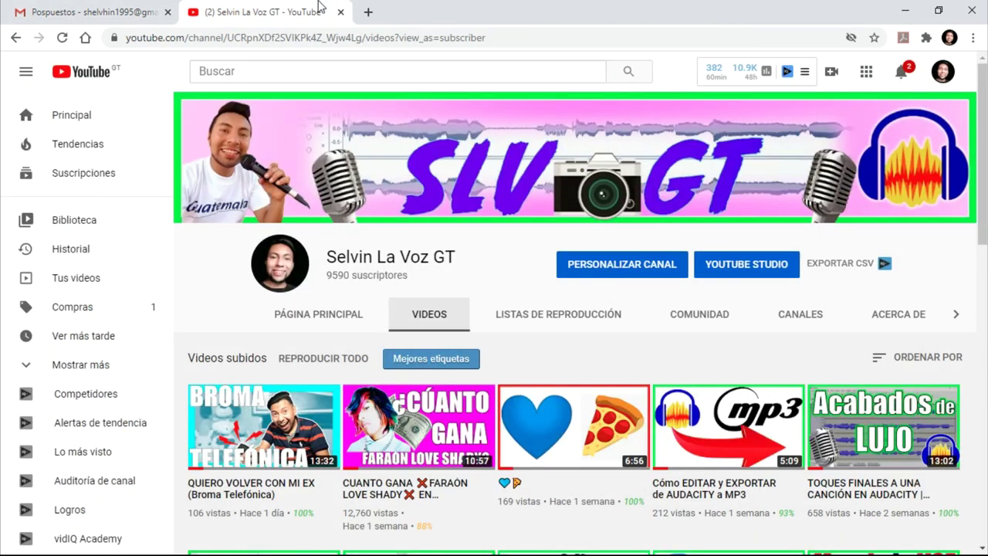
left_click(152, 6)
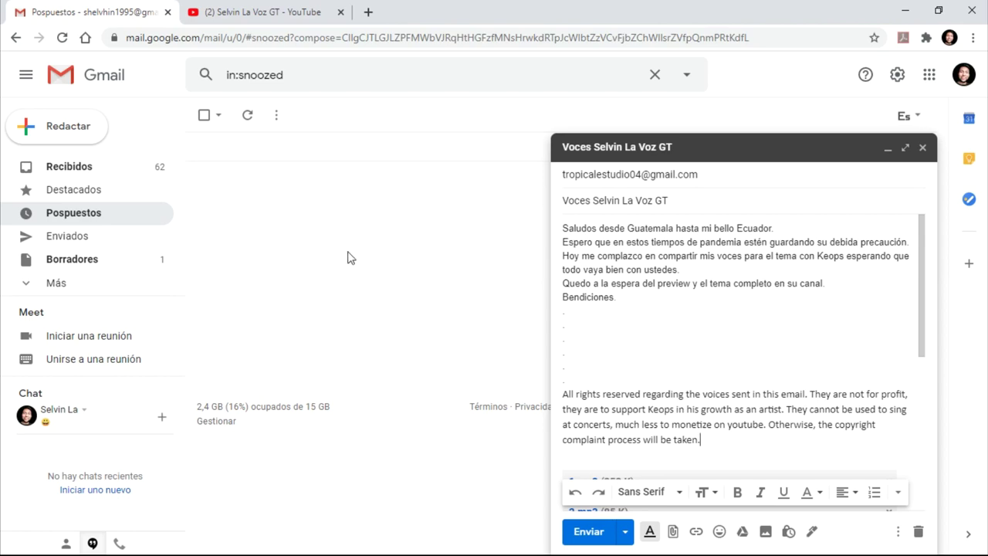
left_click(276, 14)
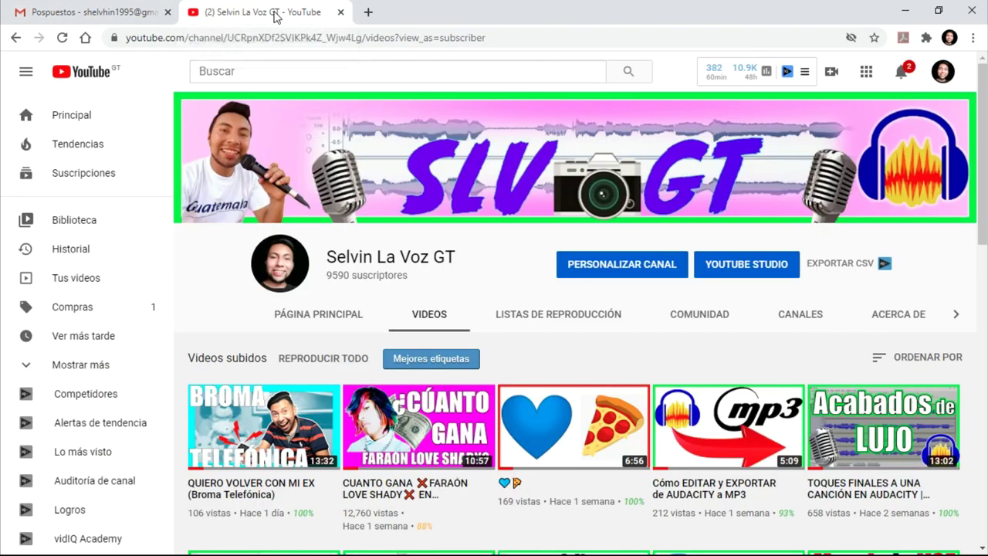
left_click(356, 75)
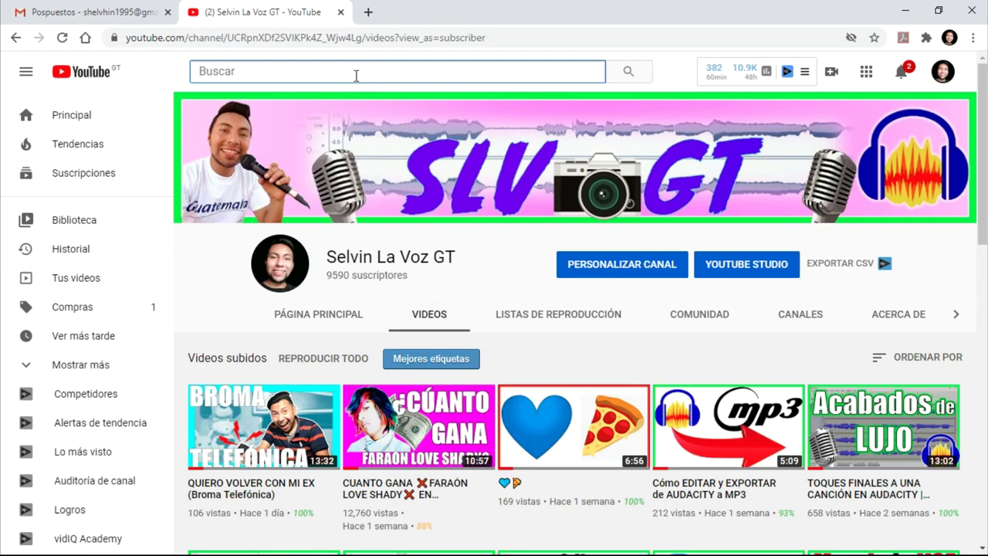
left_click(93, 11)
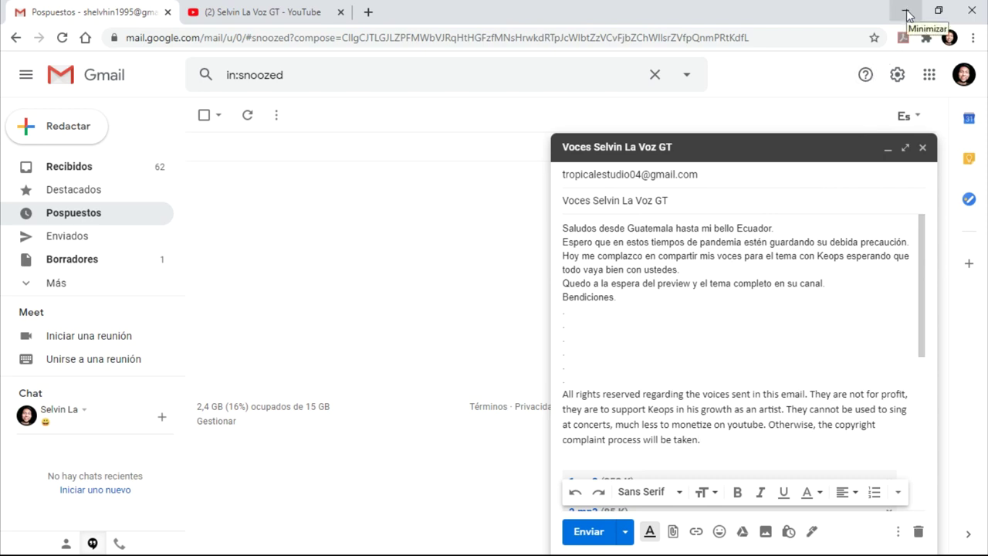
Minimize Chrome, deselect the MP3 files in the Gm folder, minimize that window and reopen the Gmail draft.
left_click(907, 13)
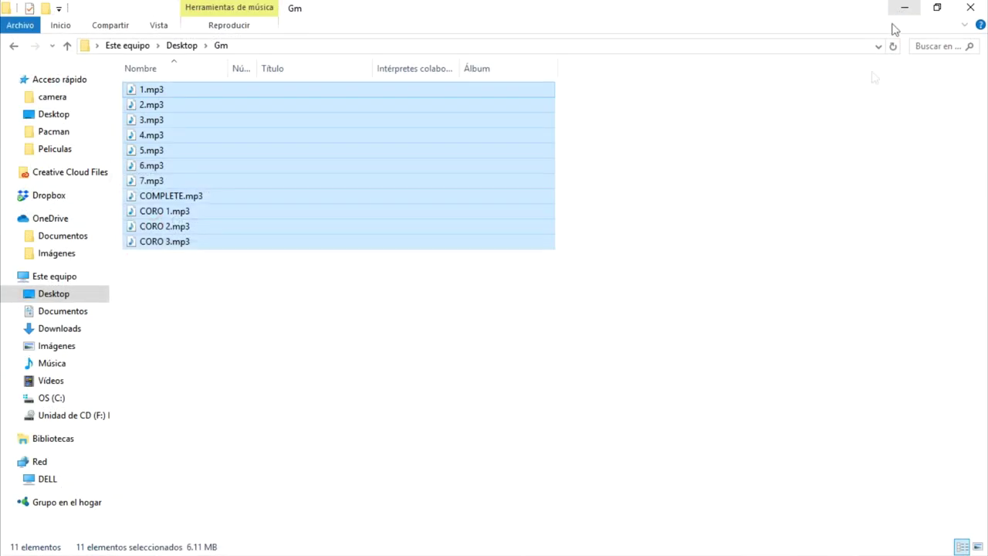
left_click(840, 158)
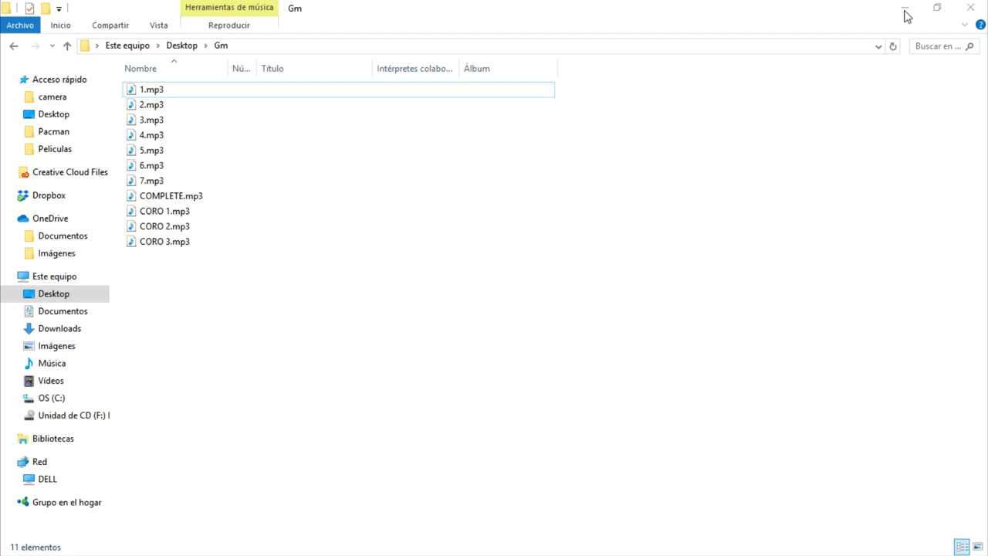
left_click(905, 9)
left_click(353, 544)
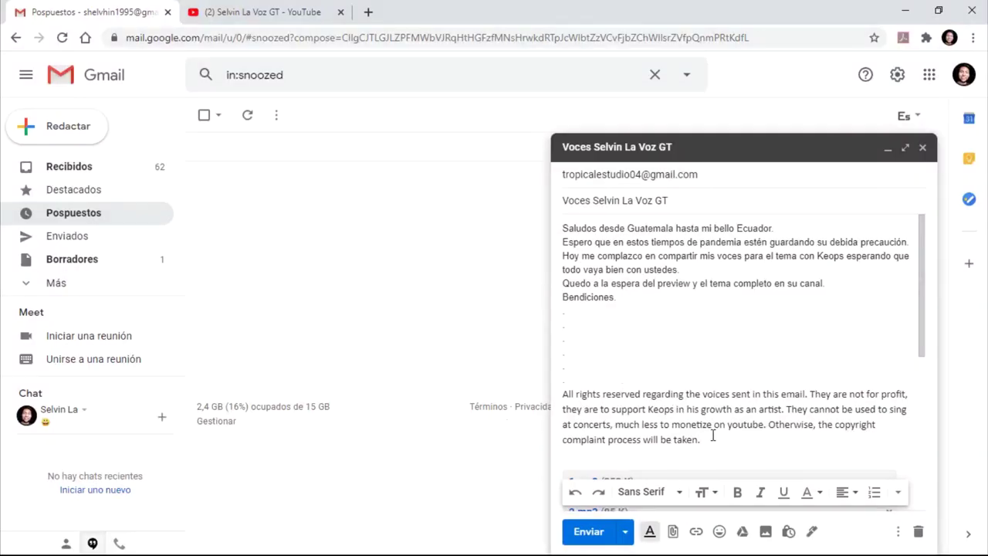
Review the draft's message, rights notice and MP3 attachments, and send the email to the studio.
scroll(712, 436, "down", 3)
scroll(713, 437, "up", 3)
scroll(774, 363, "down", 5)
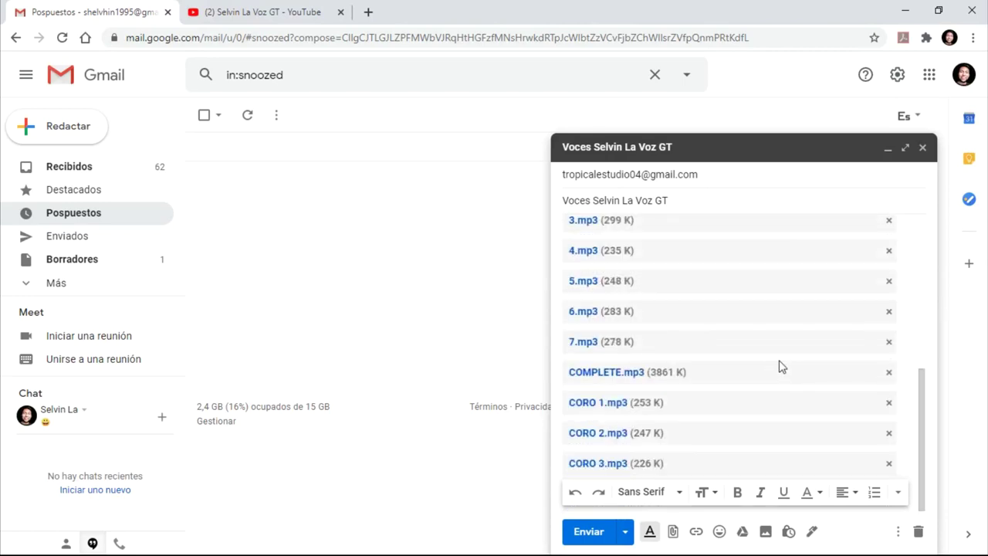
scroll(780, 360, "up", 5)
scroll(810, 324, "up", 1)
scroll(845, 322, "down", 2)
left_click(595, 538)
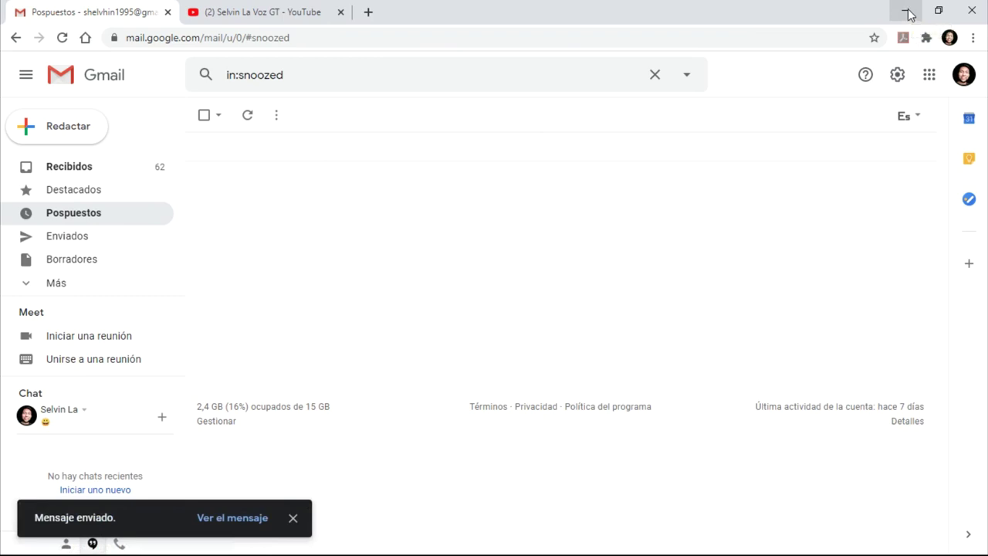
Return to the YouTube channel's videos page, check the notifications list and close it.
left_click(316, 13)
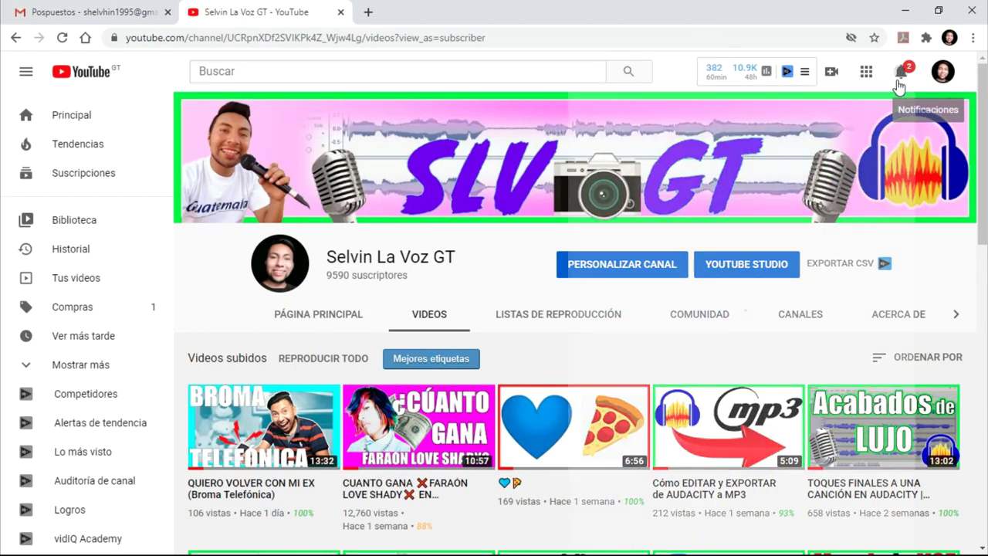
left_click(899, 73)
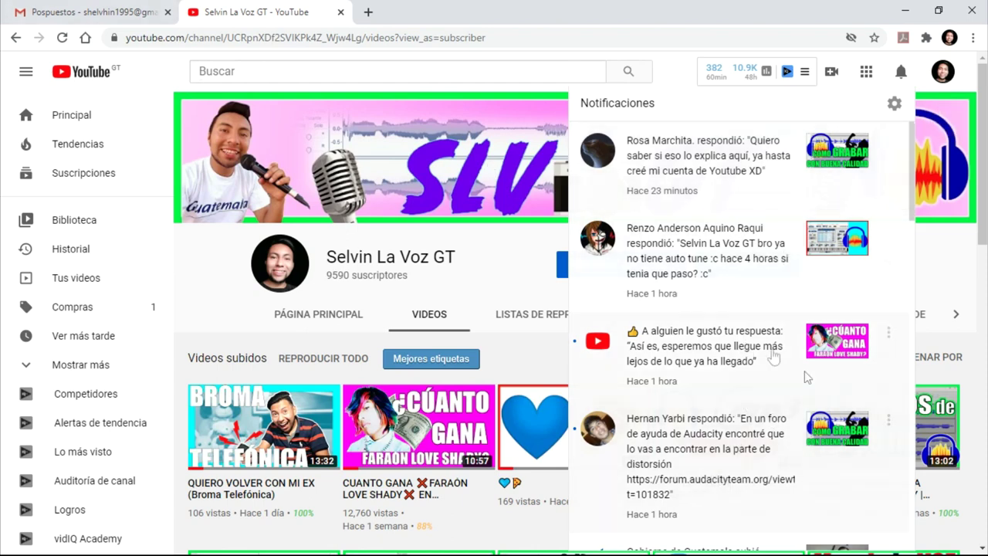
left_click(901, 74)
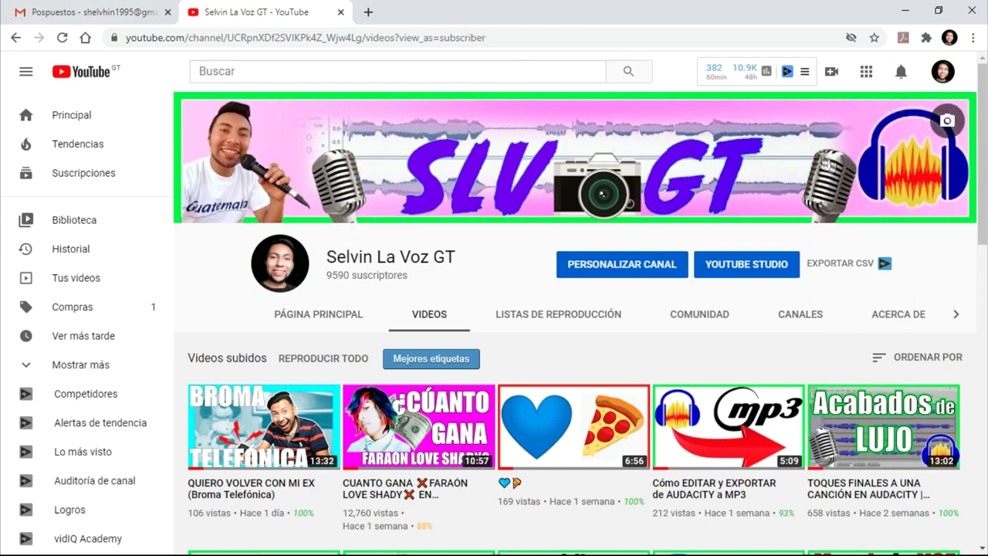
Switch to the HeyBabe project window in Audacity.
key("super")
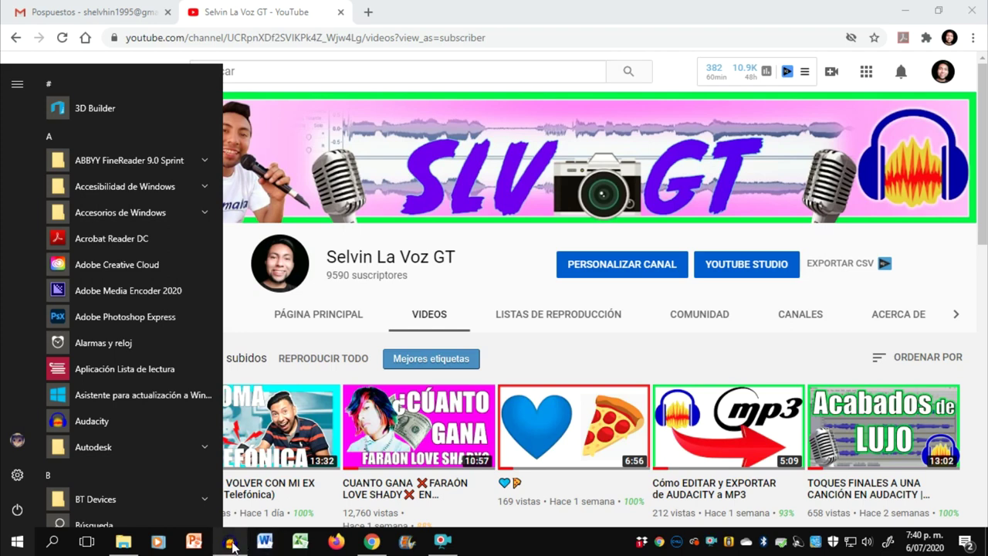
mouse_move(232, 547)
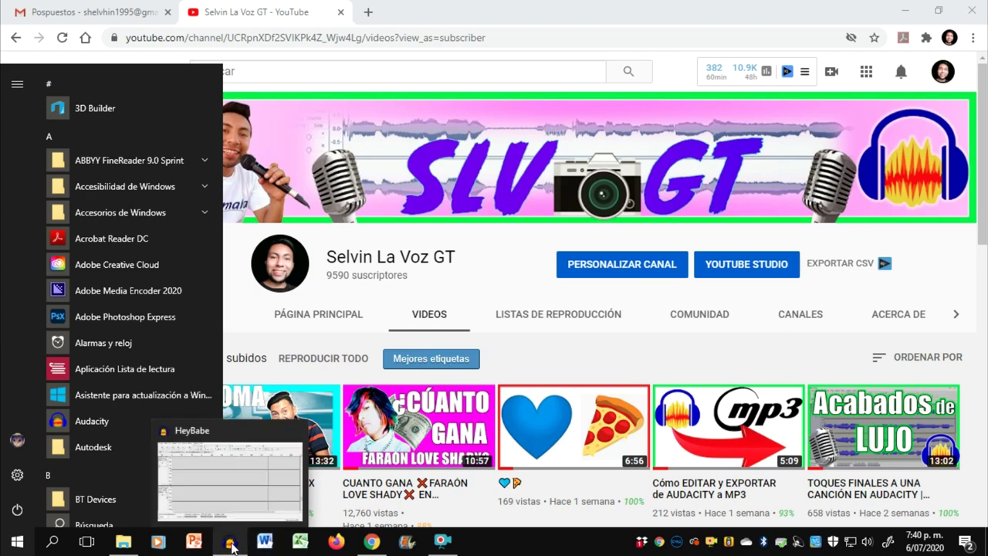